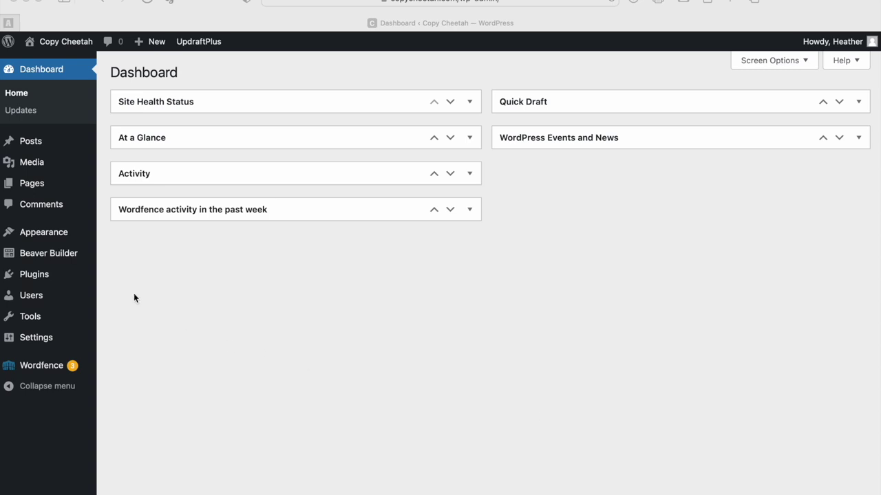
Create a new page titled 'Test Hero' and launch it in Beaver Builder.
click(39, 184)
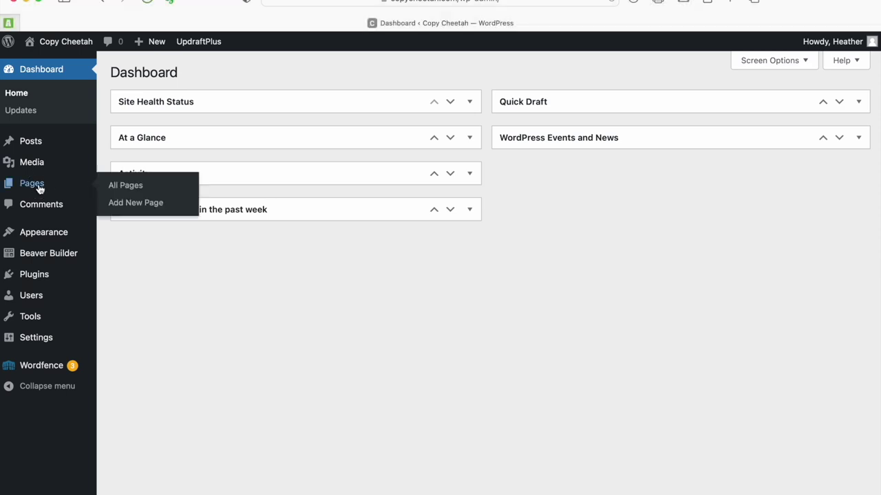
click(128, 204)
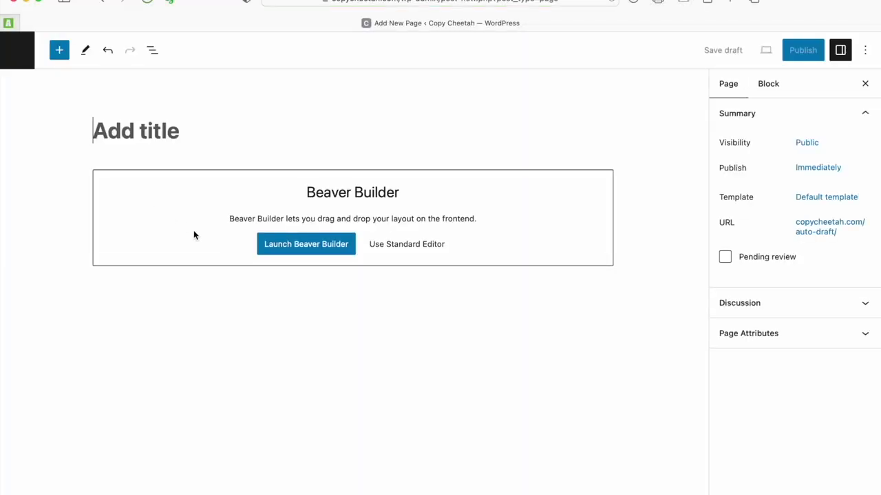
text(Test )
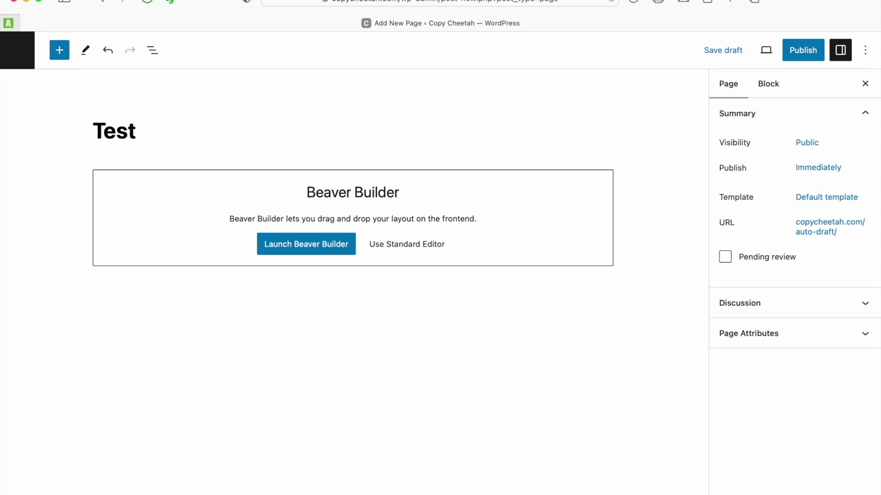
text(Hero)
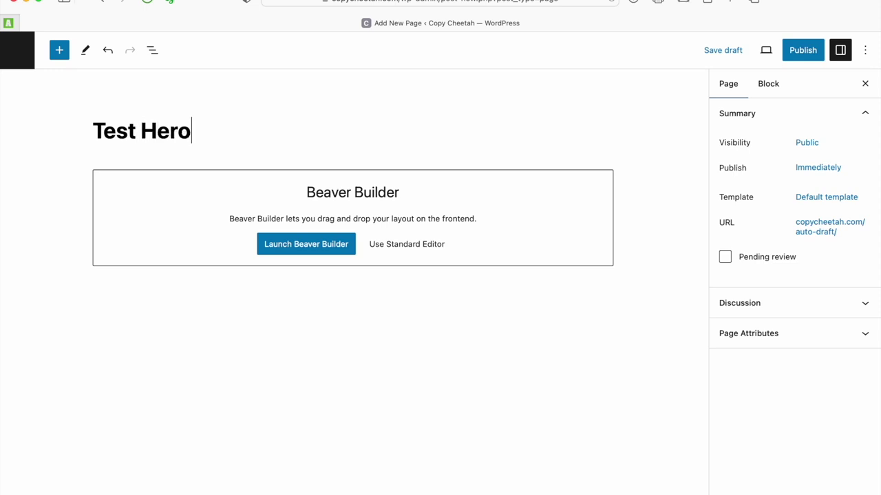
click(305, 245)
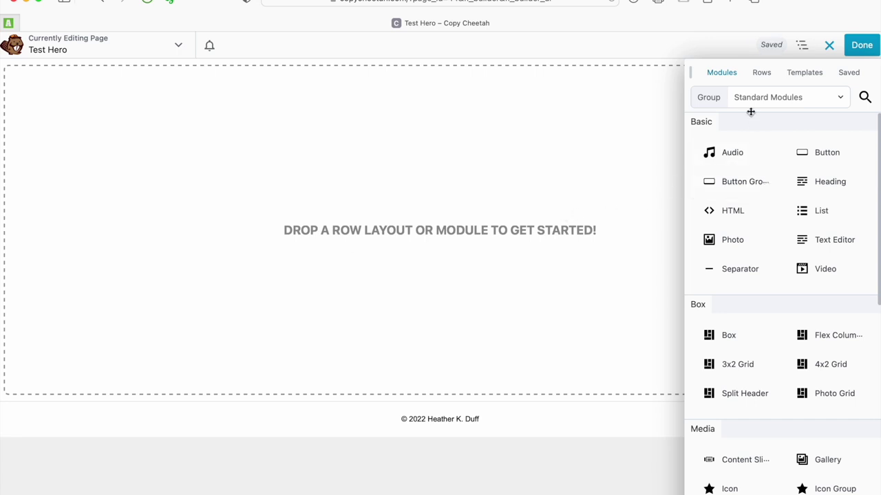
Drop a 1 Column row onto the empty canvas and open its Row Settings.
click(764, 76)
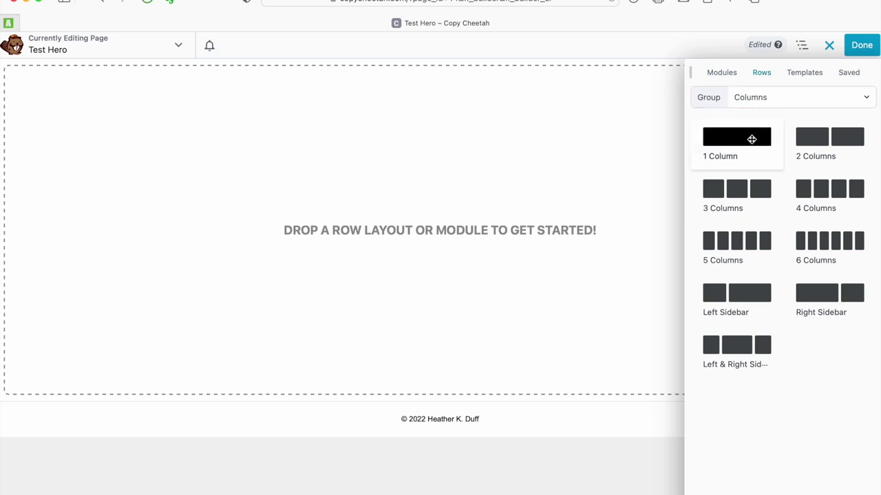
drag(751, 139, 517, 145)
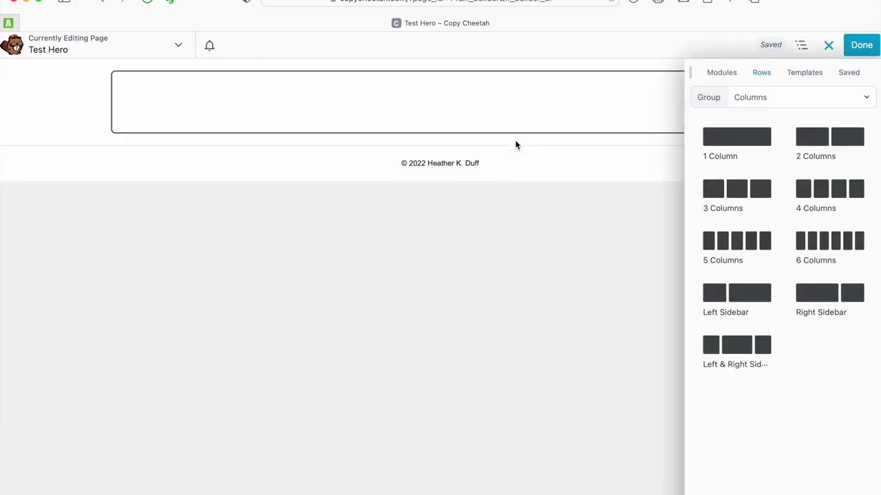
mouse_move(381, 106)
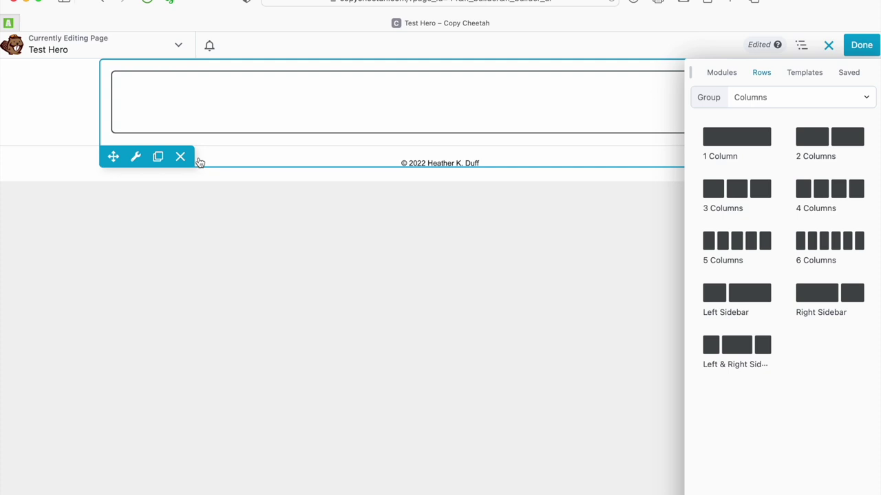
mouse_move(136, 162)
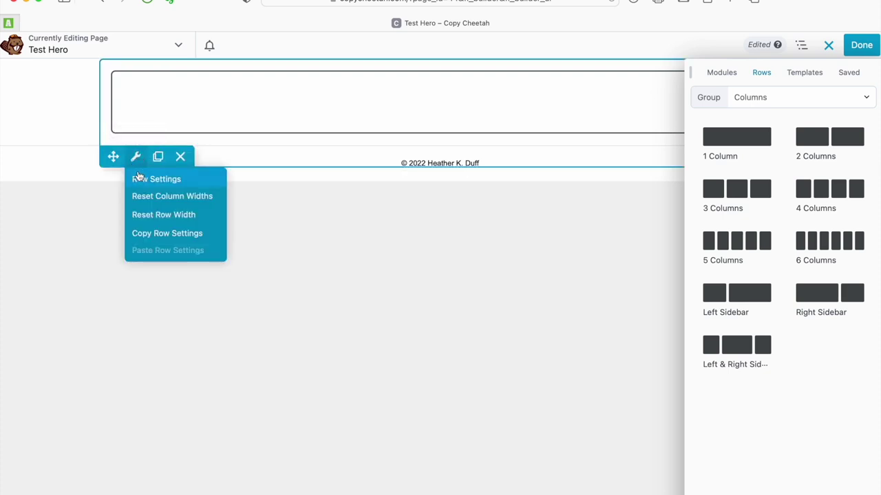
click(137, 162)
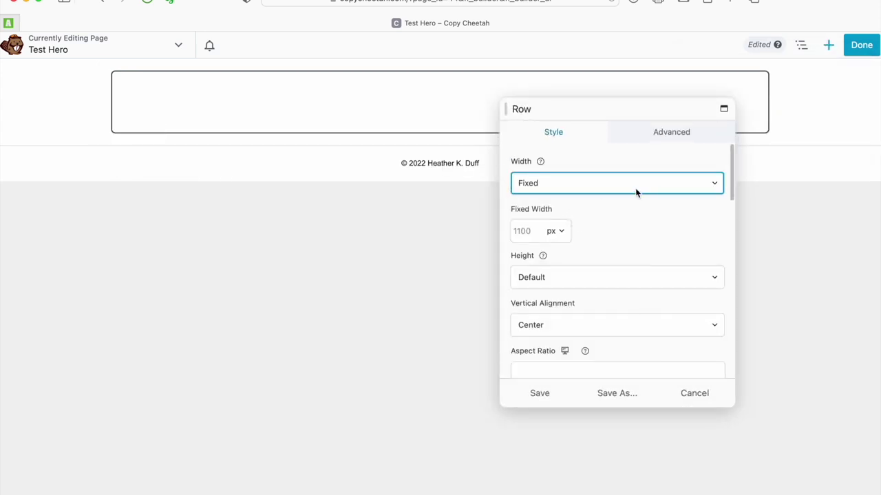
Change the row Width from Fixed to Full Width.
click(713, 183)
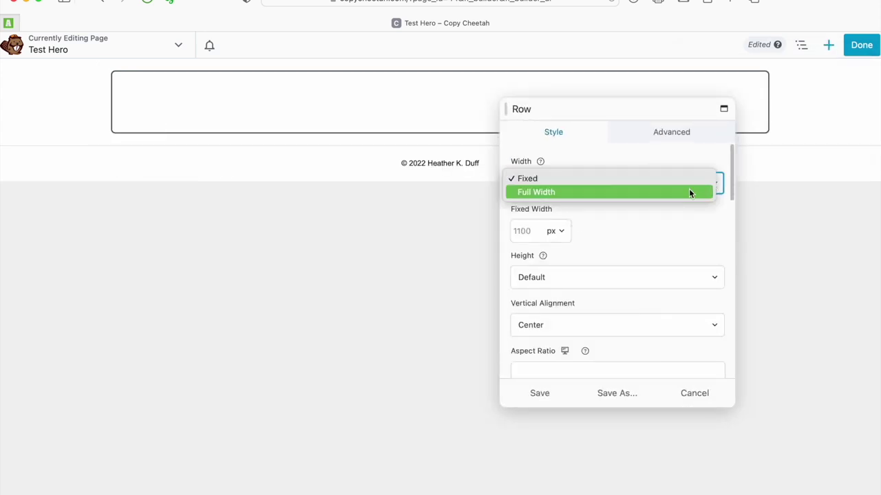
click(690, 192)
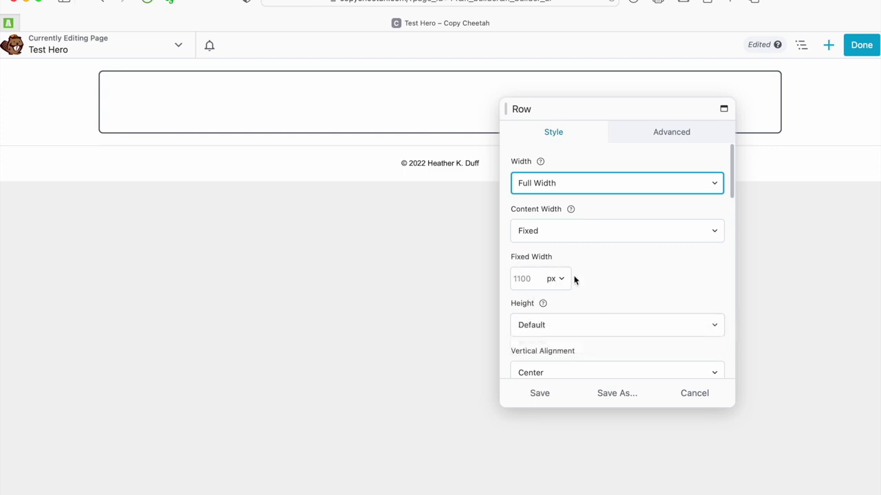
scroll(618, 290, down, 10)
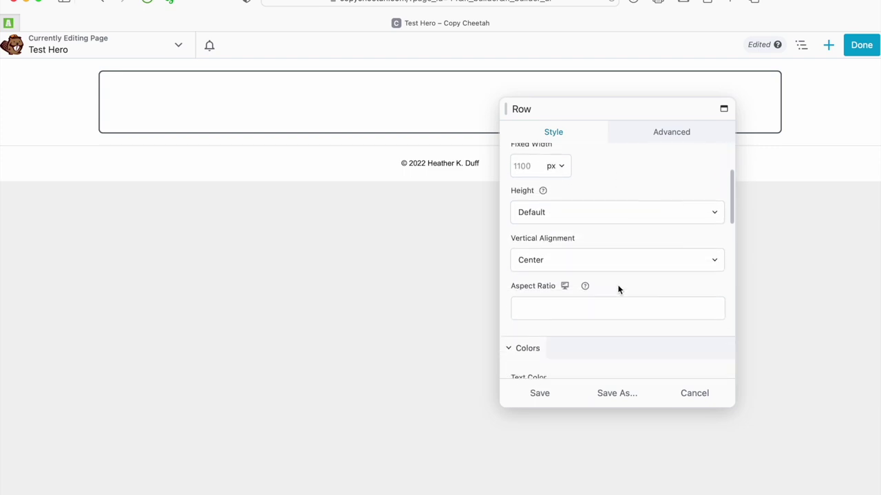
scroll(618, 289, down, 5)
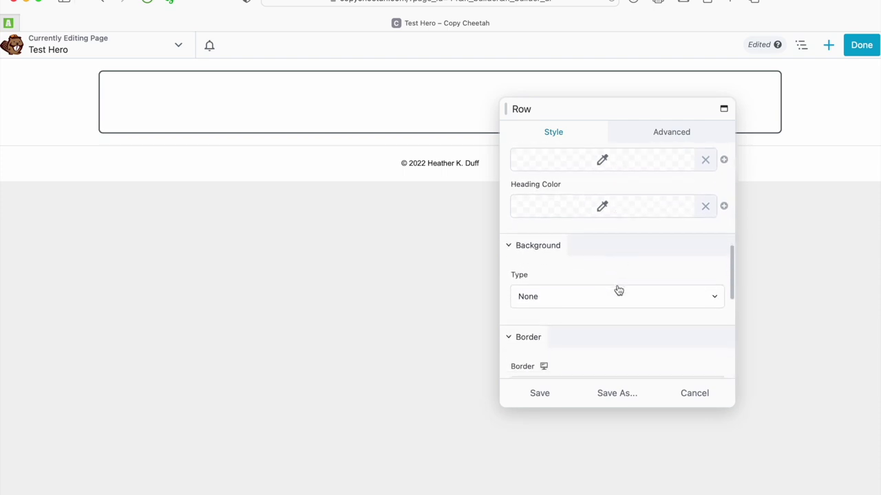
Set the row background type to Photo using the mountain sunset image site-bg.jpg.
click(713, 237)
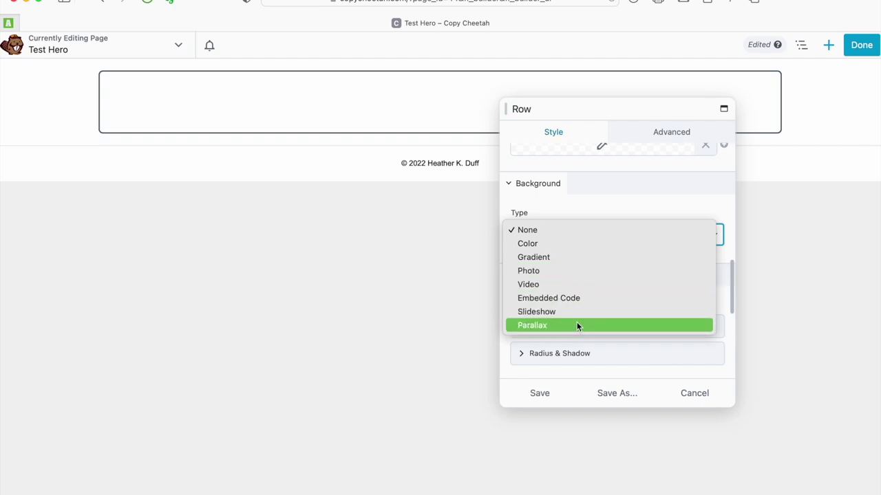
click(569, 268)
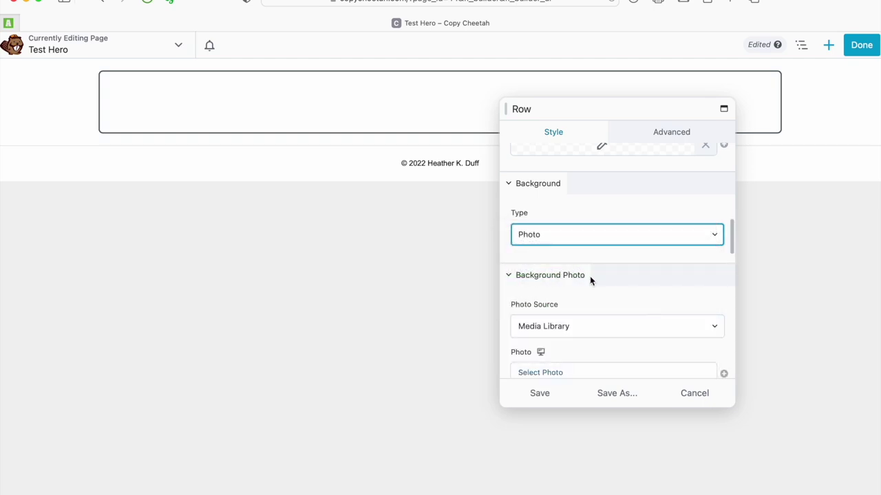
scroll(589, 276, down, 5)
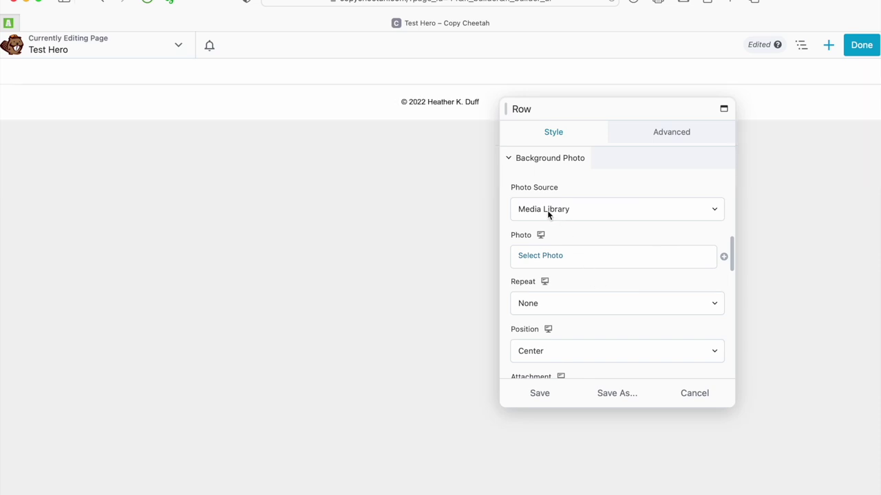
click(539, 257)
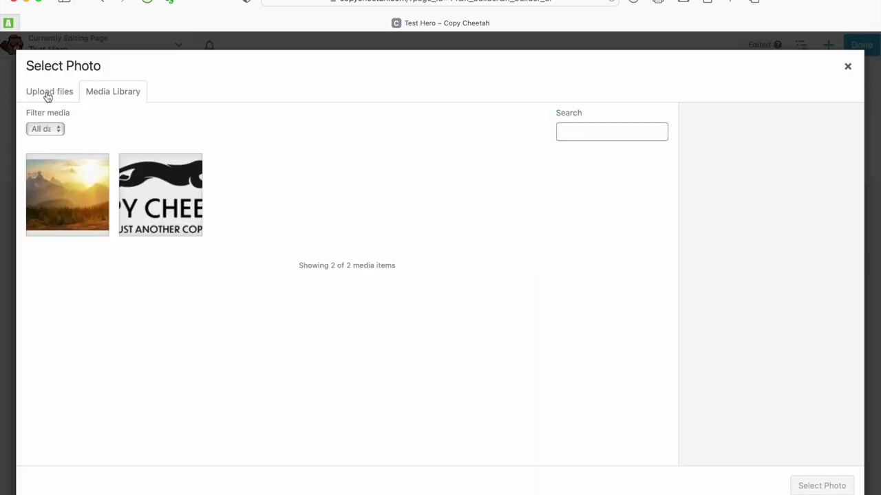
click(69, 195)
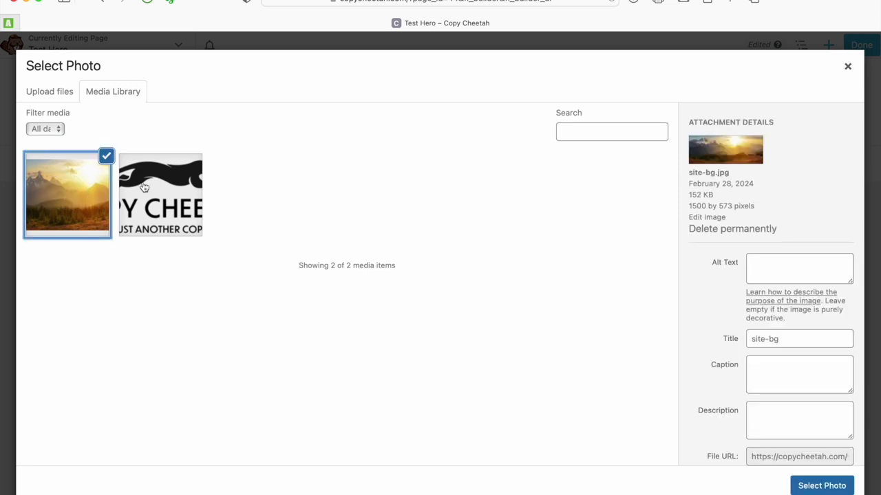
click(817, 487)
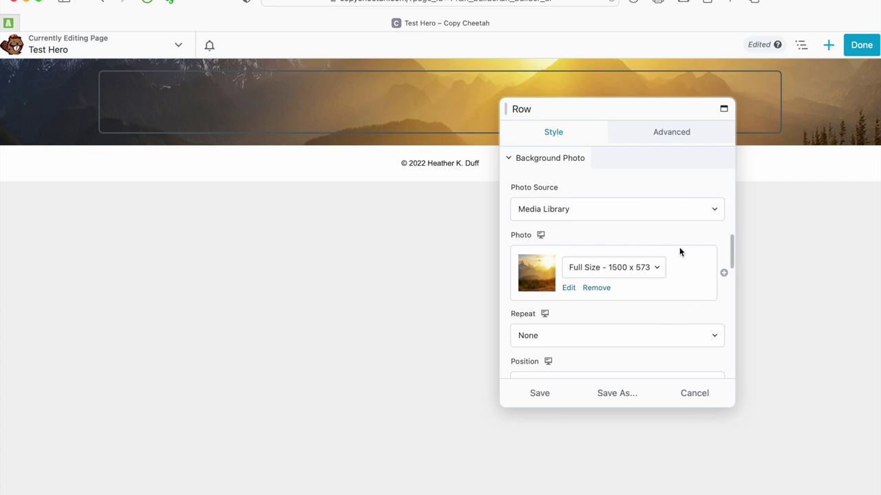
Show the row's Advanced spacing settings.
click(675, 141)
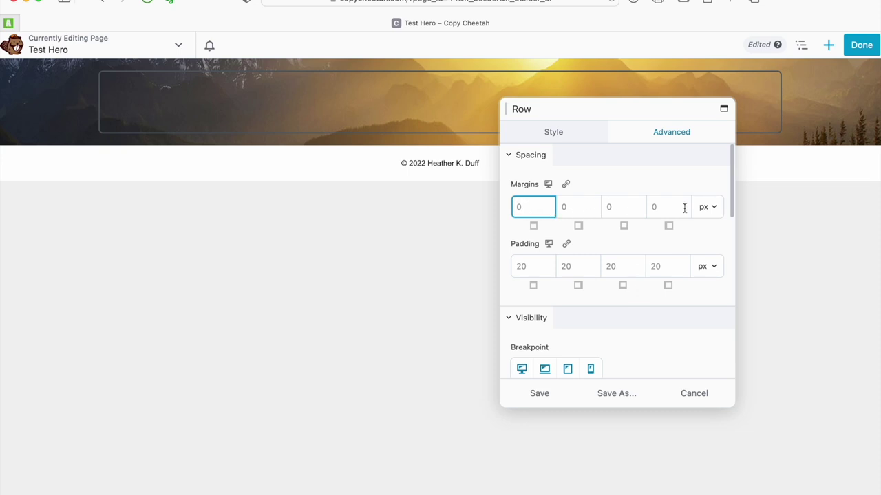
Set row padding to 100 px top and 150 px bottom, save, and finish editing.
click(529, 266)
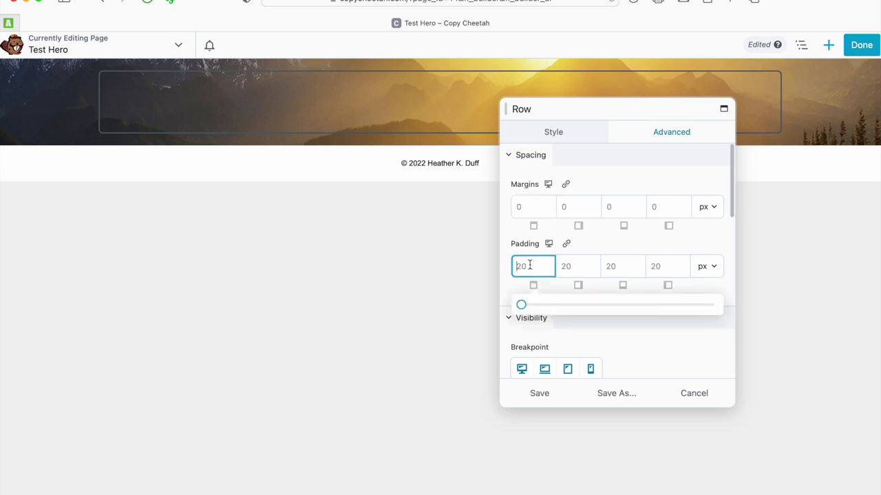
text(100)
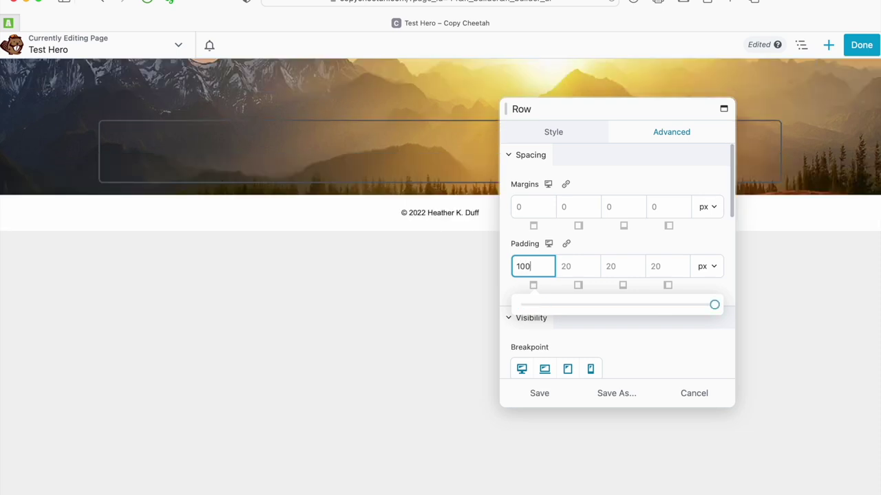
click(620, 266)
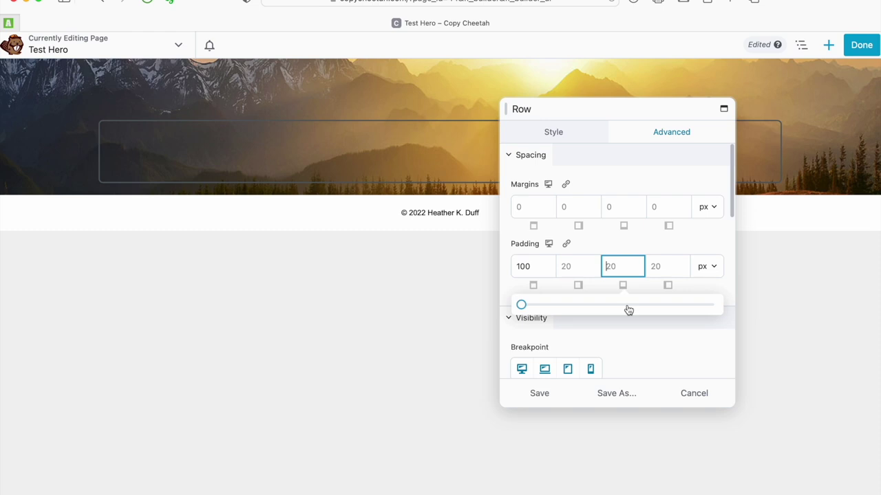
text(150)
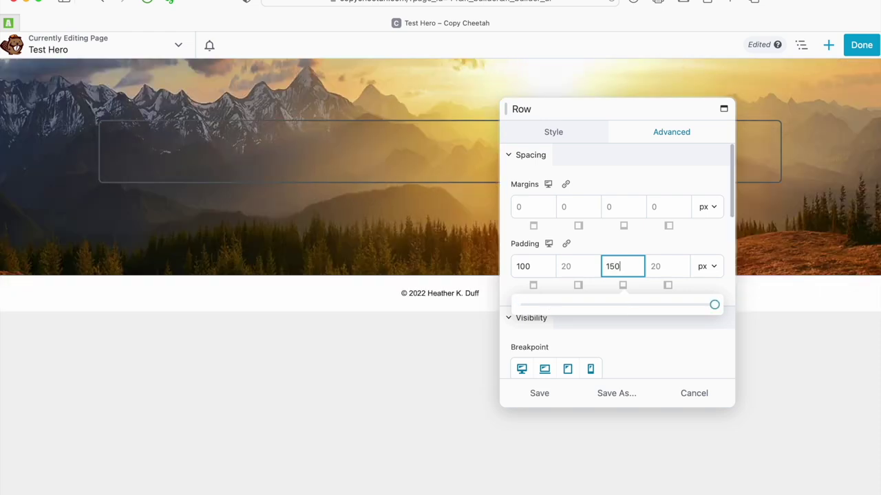
click(540, 395)
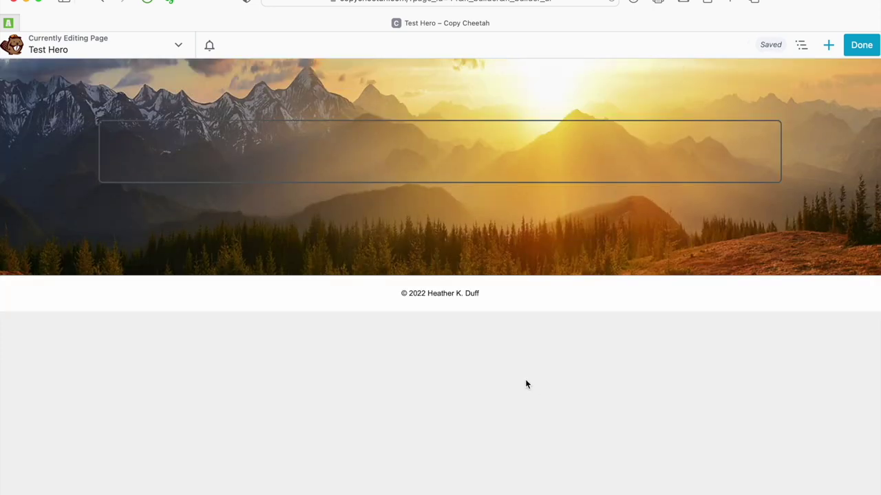
click(861, 46)
Publish the Test Hero page and relaunch Beaver Builder from the live page.
click(819, 46)
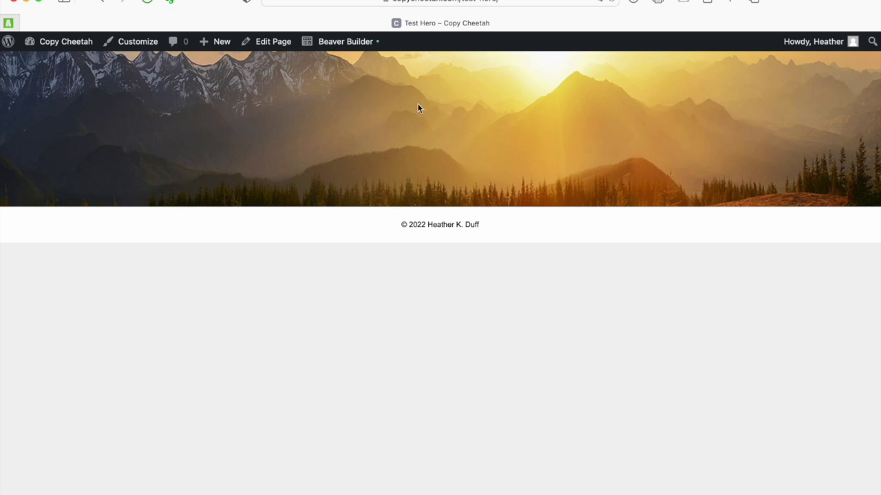
click(334, 43)
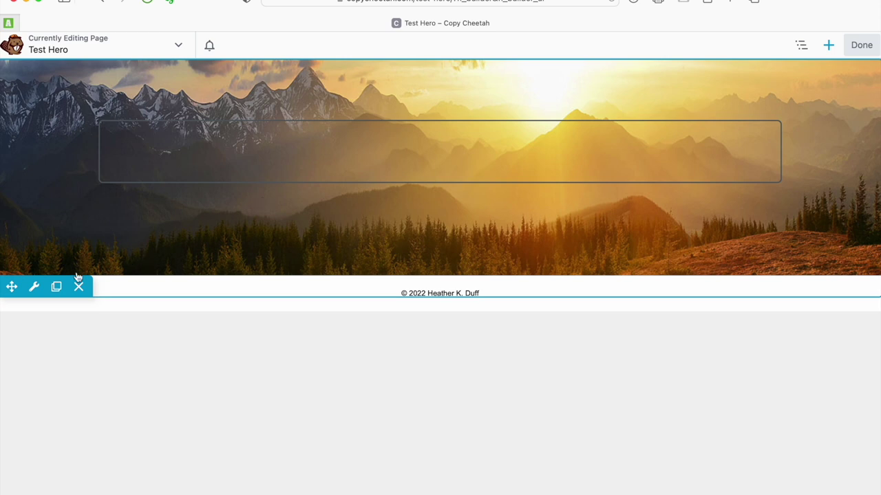
Change the hero row's bottom padding to 250 px, leaving the top margin empty.
click(36, 291)
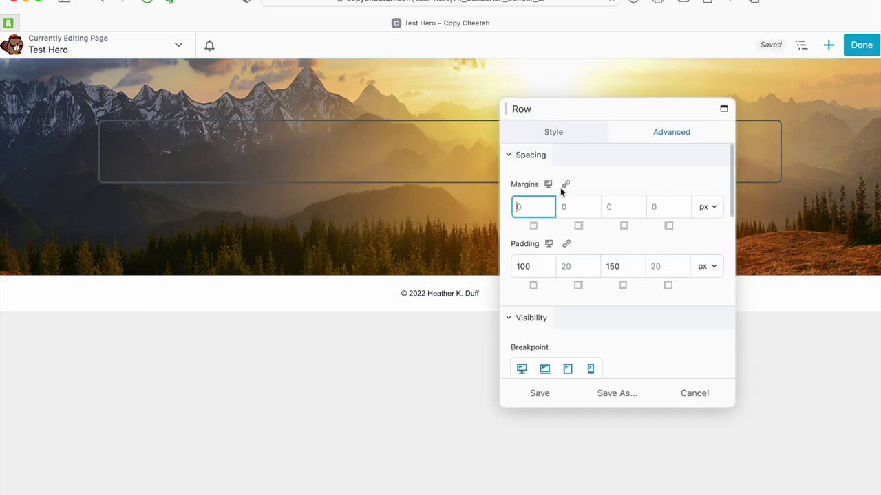
double_click(628, 266)
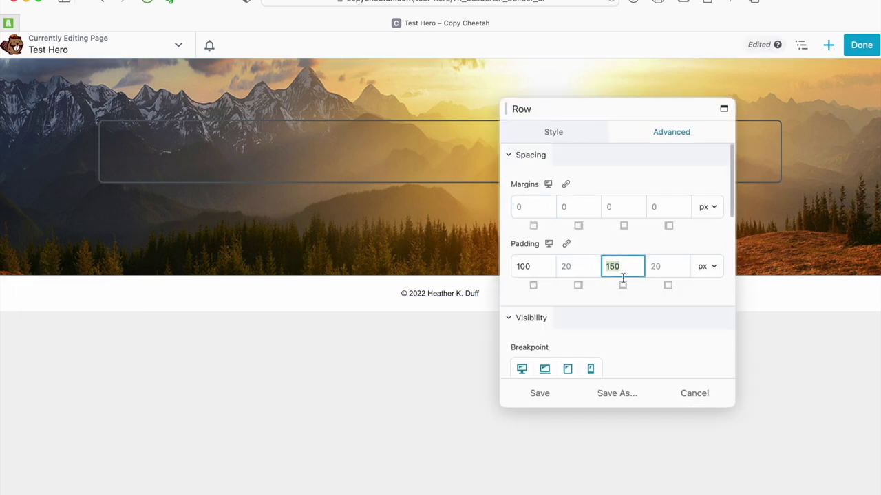
text(250)
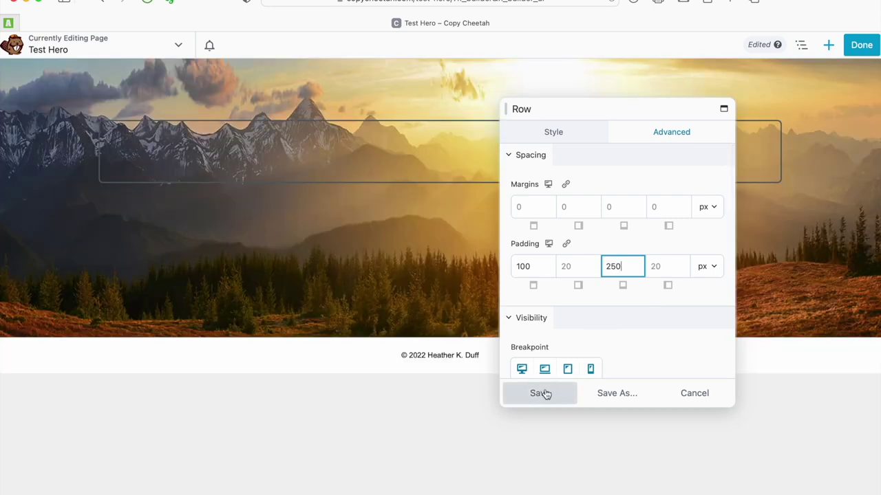
click(533, 207)
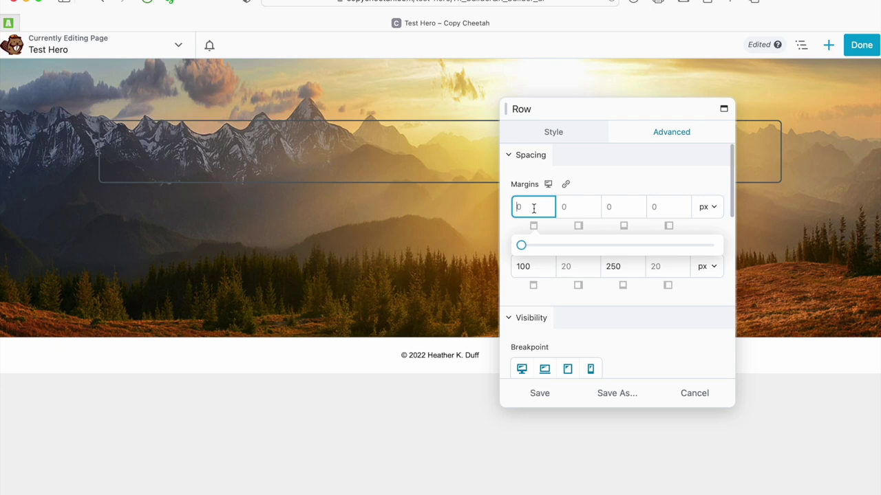
text(50)
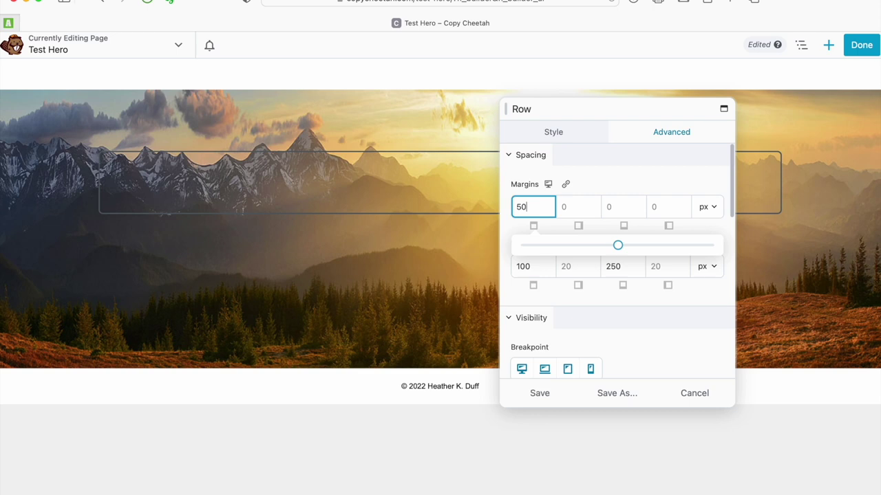
key(BackSpace)
key(BackSpace)
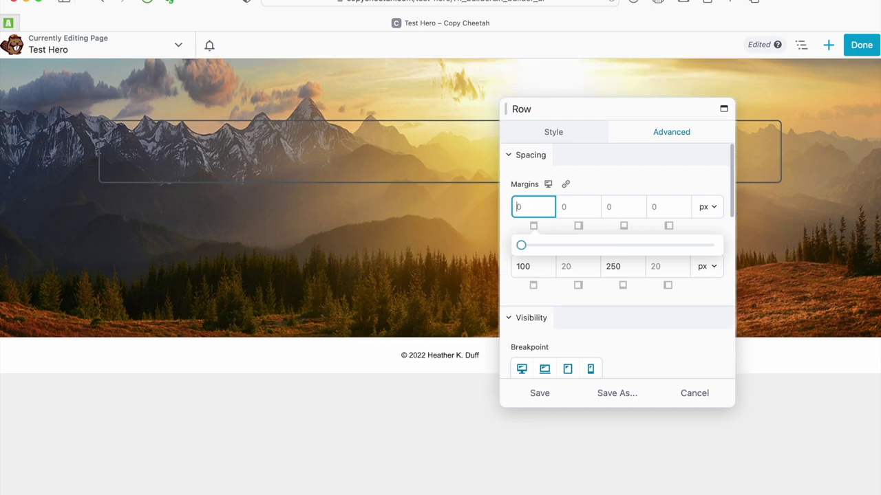
Save the row spacing and drag a Heading module into the hero row.
click(541, 395)
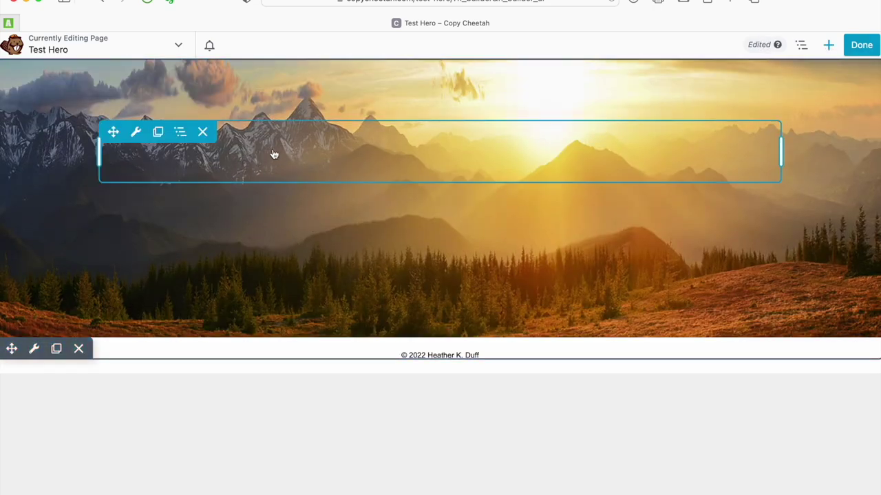
click(829, 47)
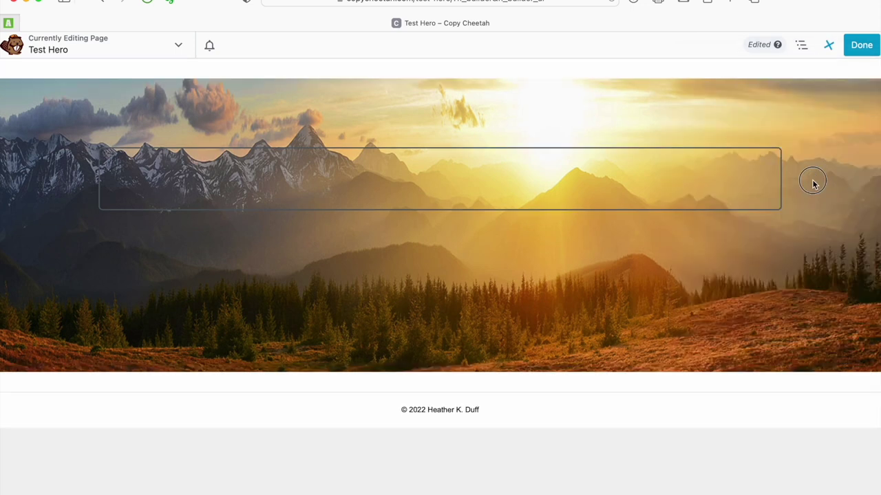
drag(813, 181, 617, 186)
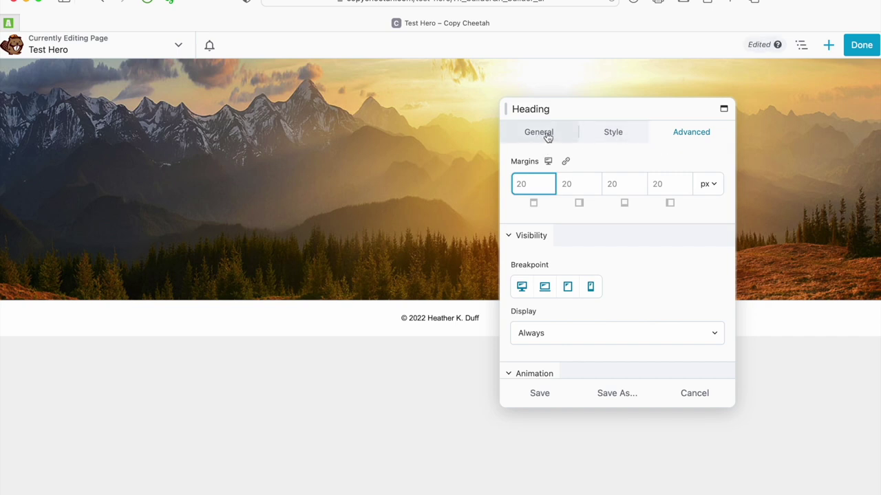
Enter 'New Release!' as the heading text in the General tab.
click(547, 135)
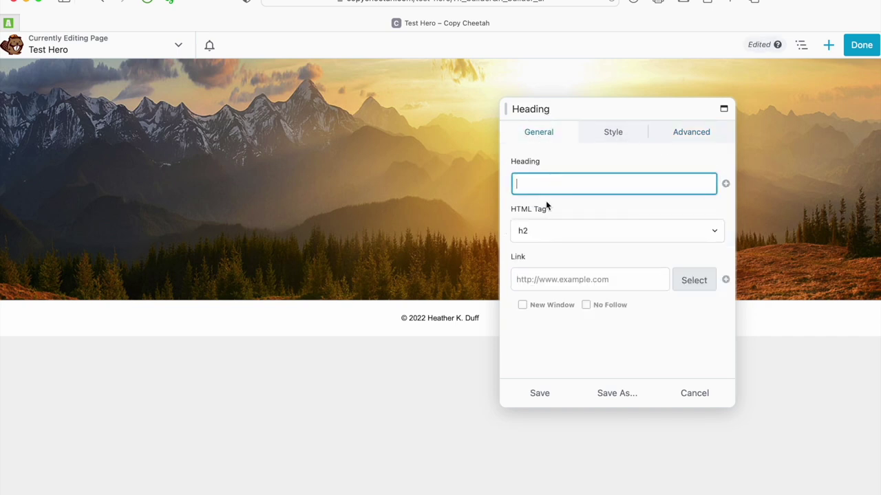
text(Ne)
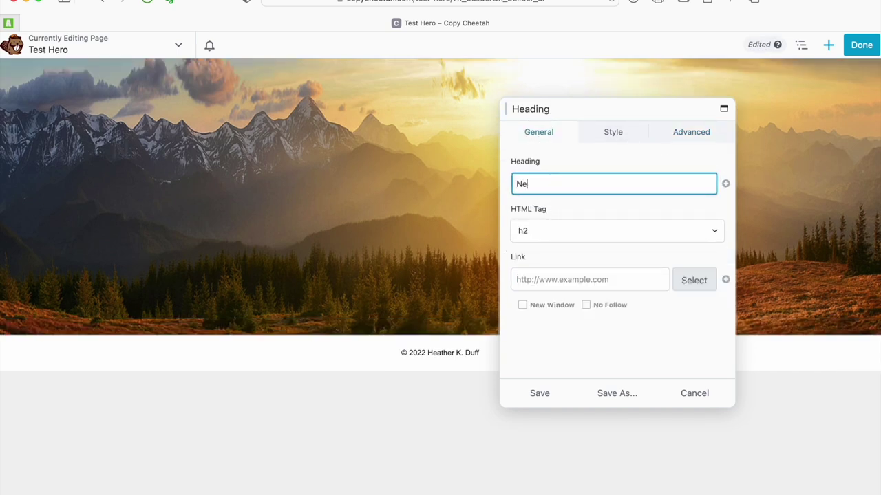
text(w Rel)
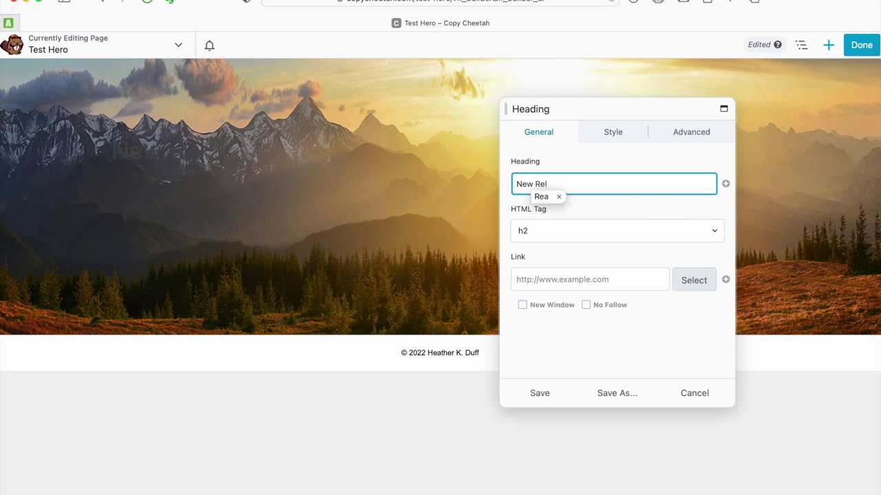
text(ease)
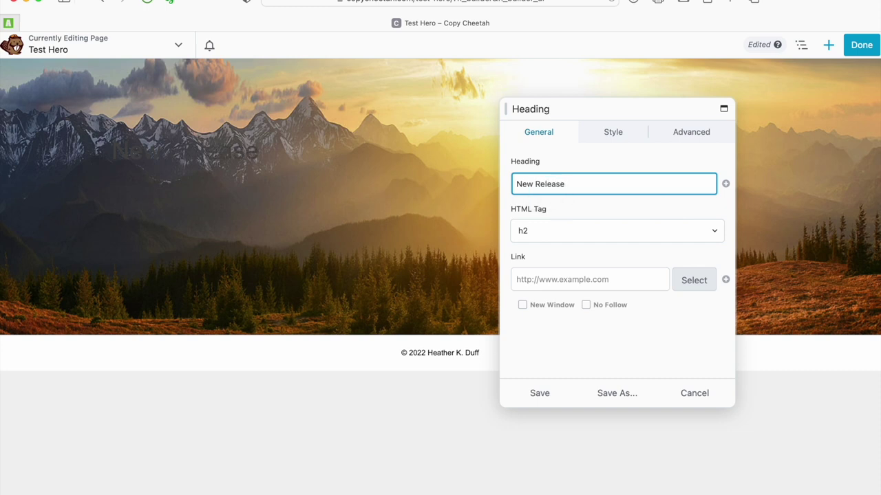
text(!)
mouse_move(271, 163)
click(612, 135)
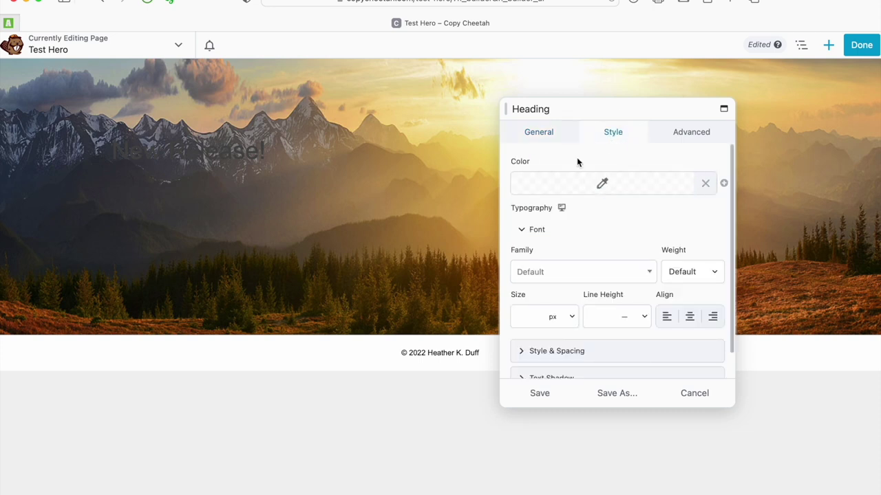
Make the New Release! heading white (#ffffff) and center-align it.
click(602, 185)
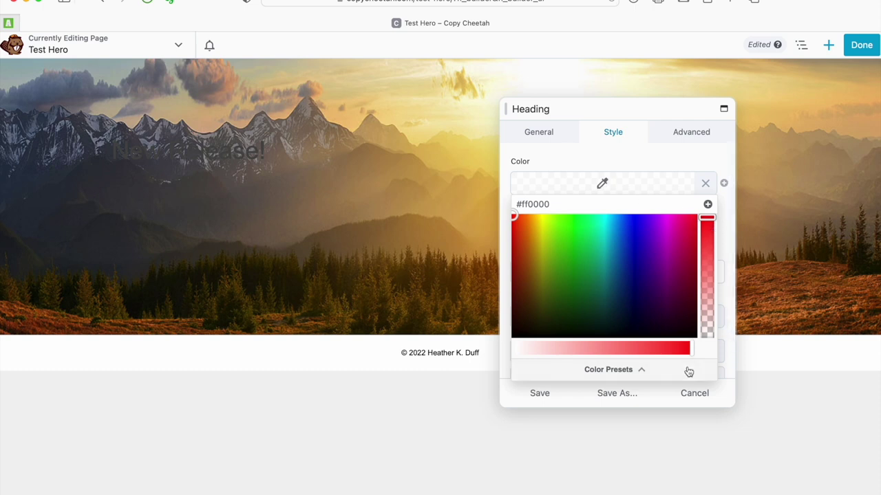
drag(688, 350, 497, 346)
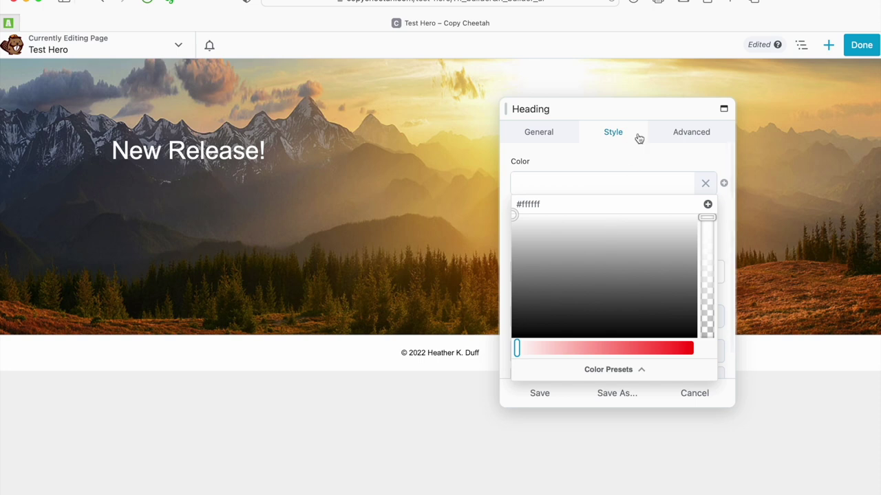
click(617, 160)
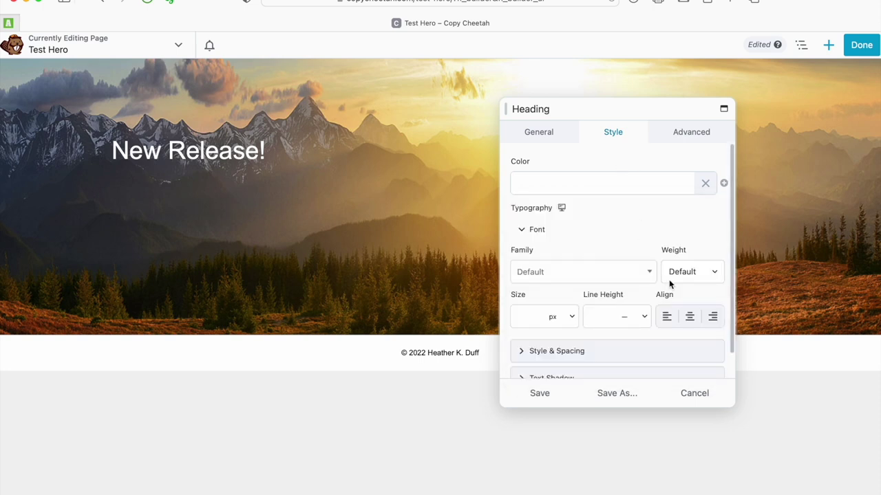
click(690, 320)
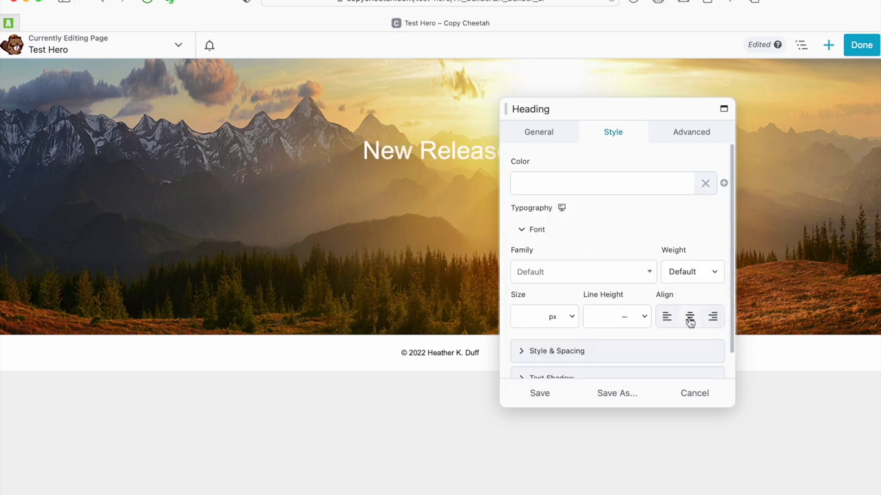
Enlarge the heading's font size to 80 px and save its styling.
click(532, 316)
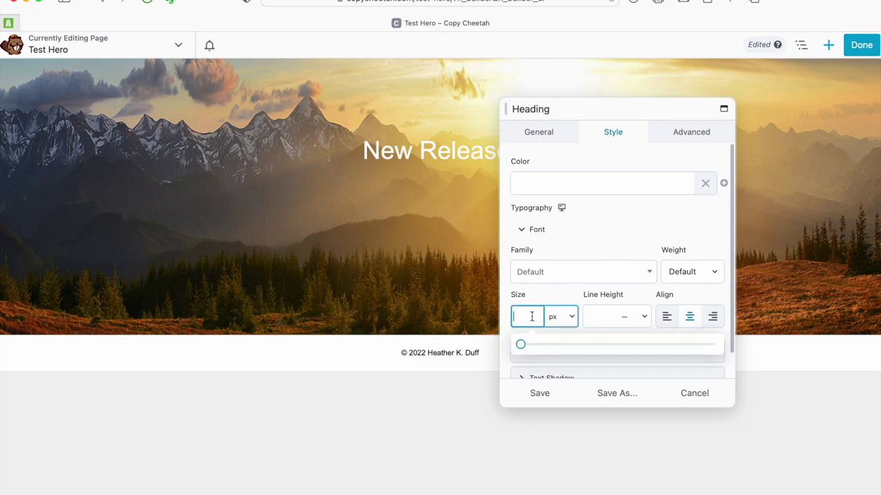
drag(523, 346, 595, 343)
click(609, 227)
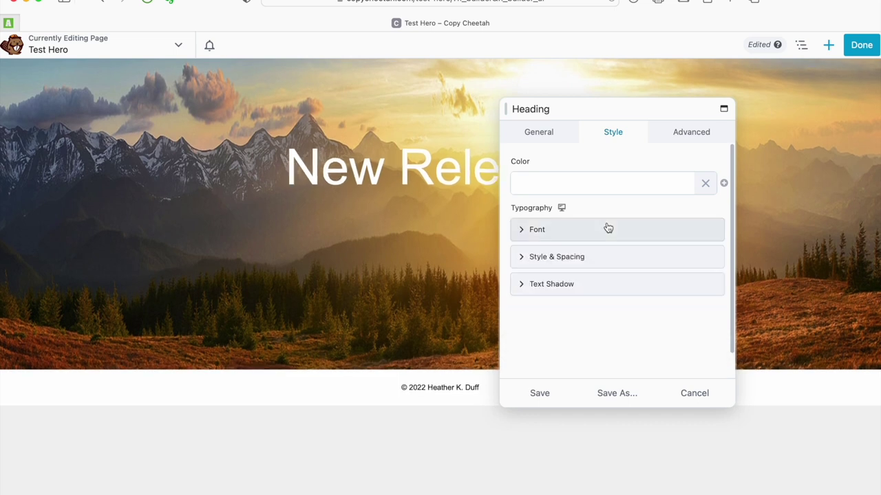
click(551, 235)
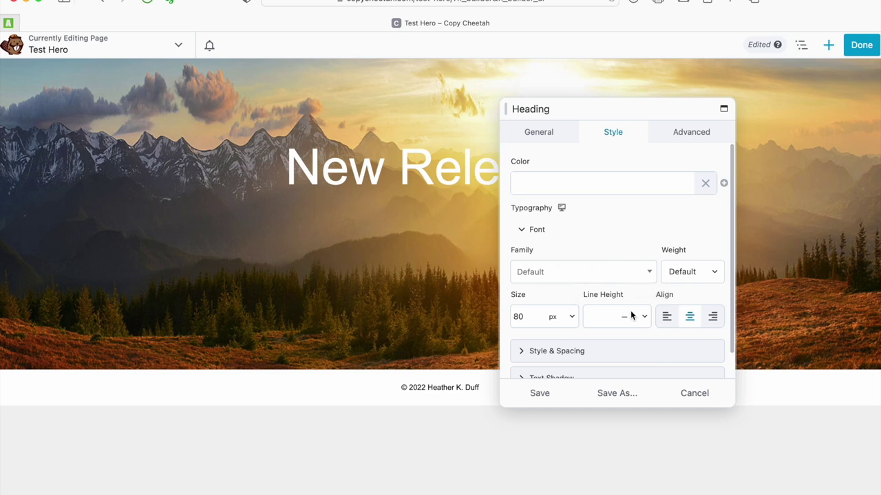
scroll(631, 317, down, 2)
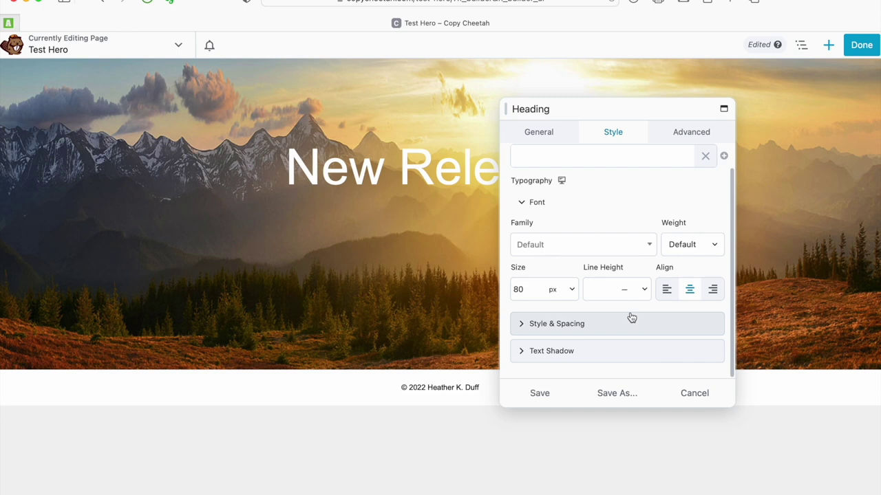
scroll(631, 317, up, 1)
scroll(630, 315, up, 1)
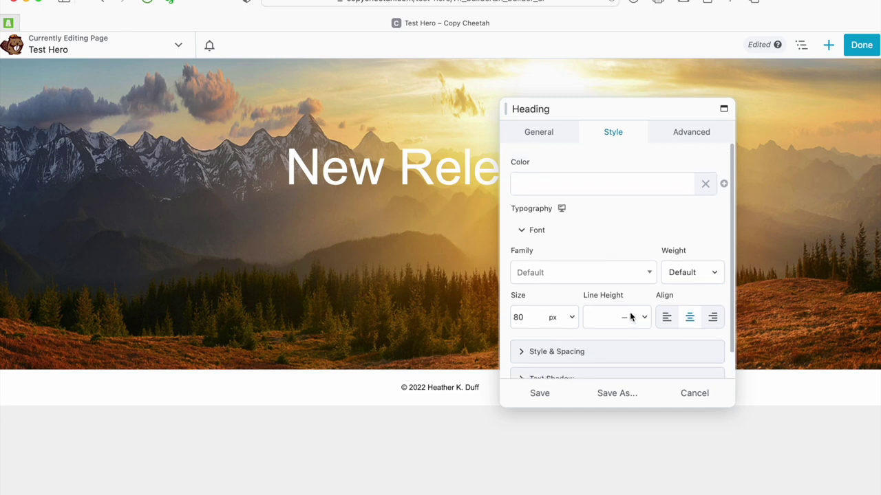
click(554, 394)
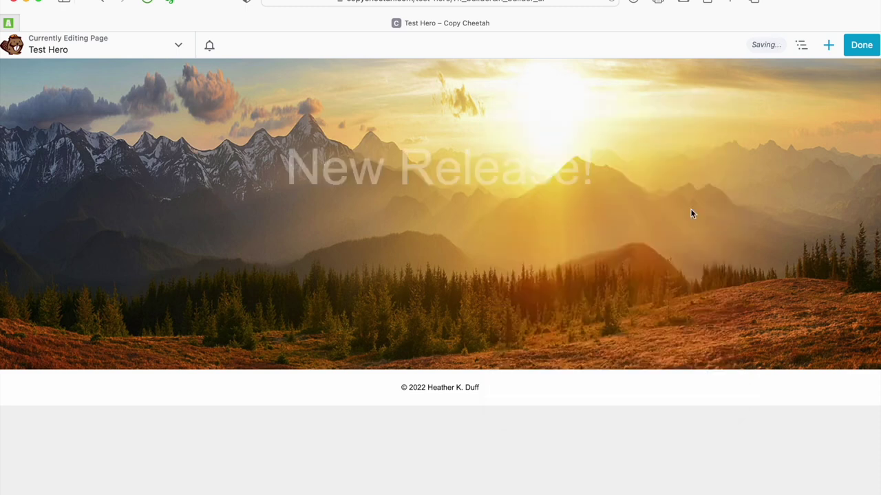
click(829, 45)
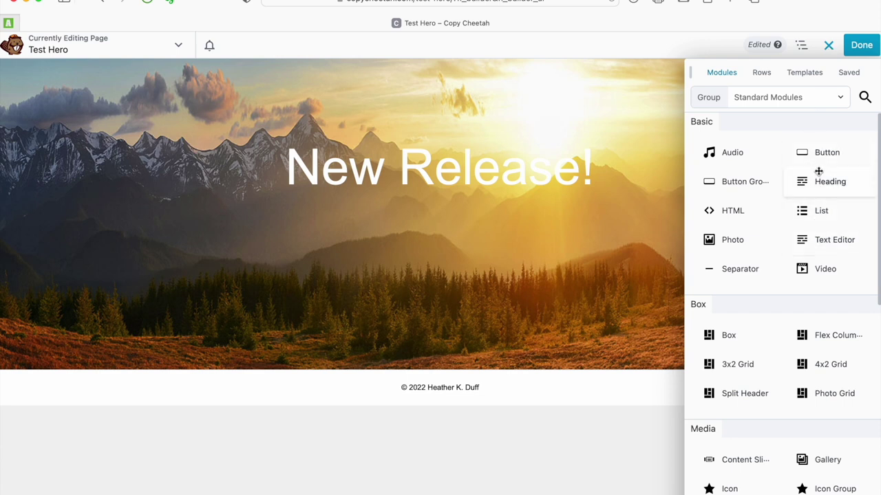
Add a second Heading module below the title reading 'Mountain Daylight Series'.
drag(819, 180, 554, 235)
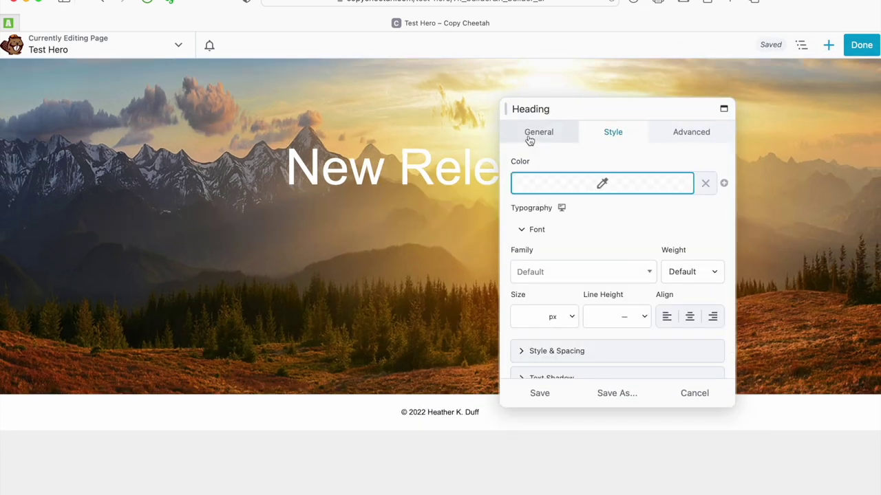
click(527, 137)
click(547, 182)
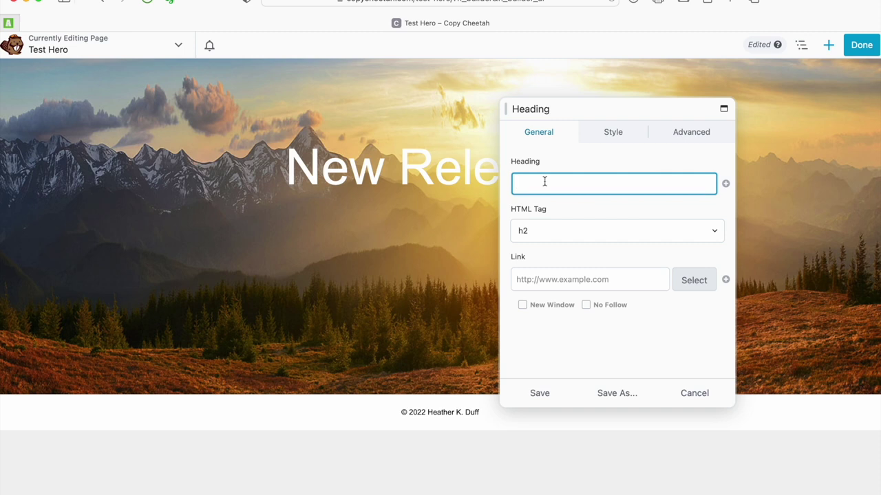
text(Moun)
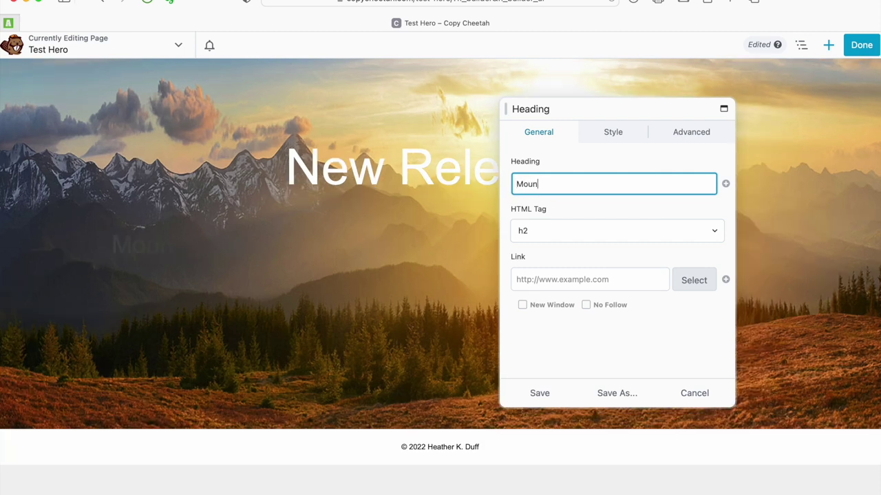
text(tain Dayli)
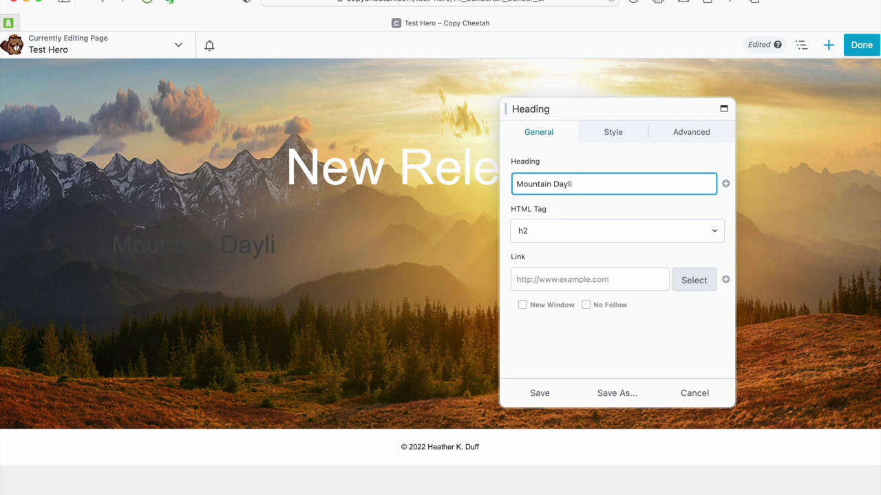
text(ght Series)
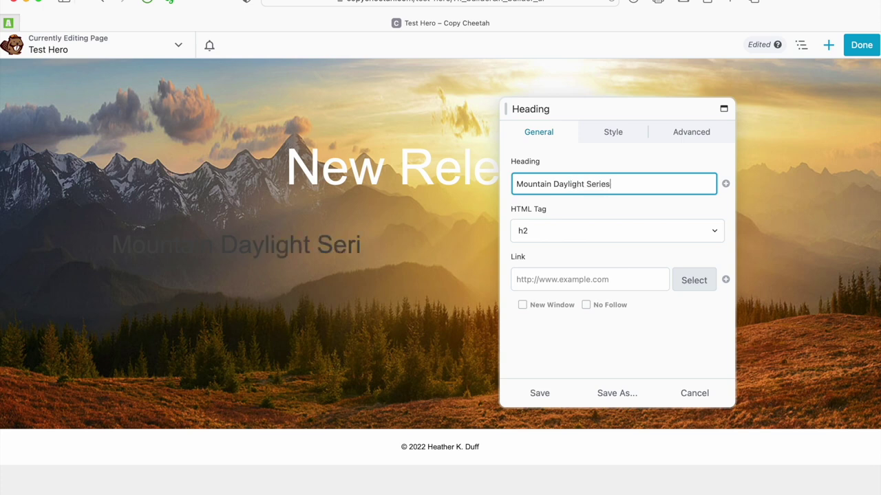
click(610, 136)
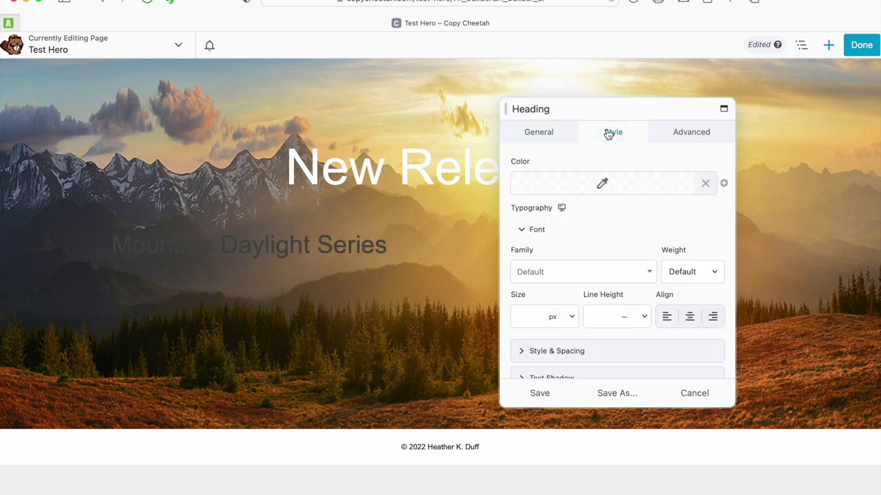
Center-align the Mountain Daylight Series subheading and set its colour to pure white #ffffff.
click(689, 316)
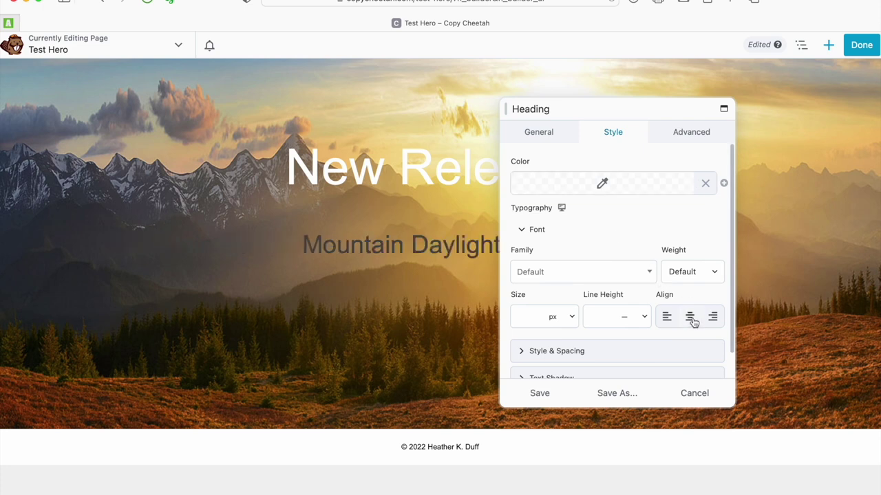
scroll(666, 327, down, 2)
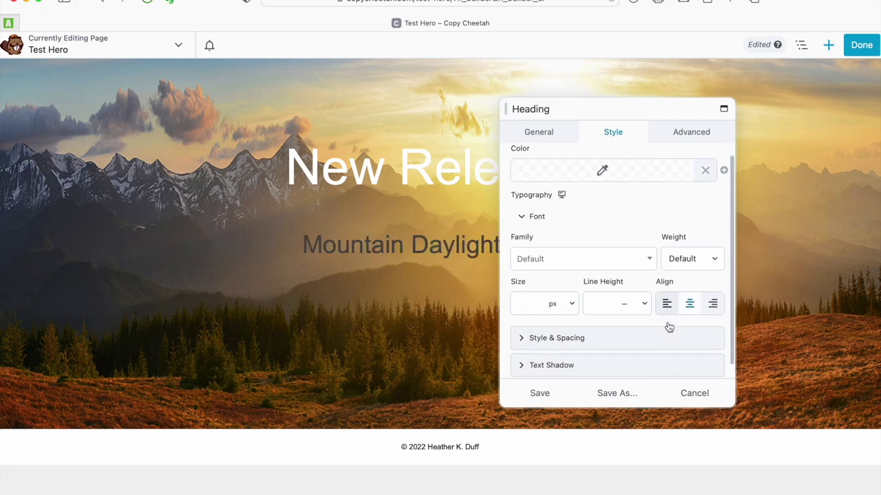
scroll(606, 247, up, 2)
click(582, 186)
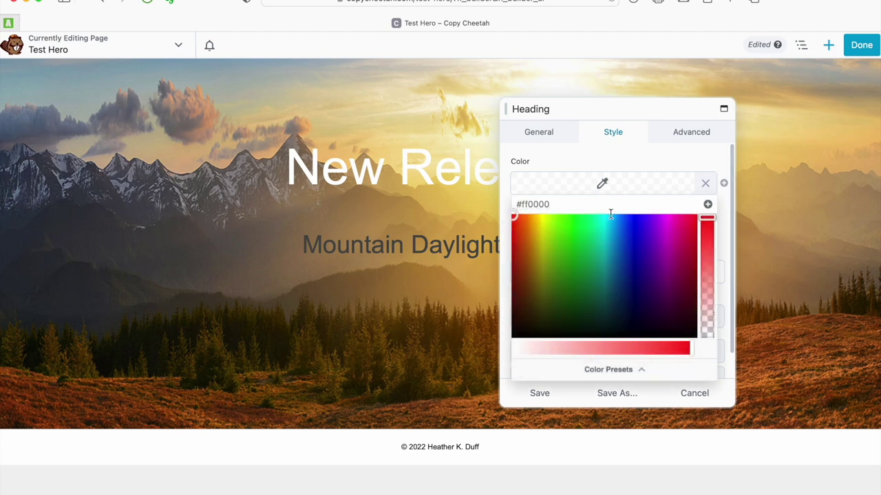
drag(690, 350, 732, 342)
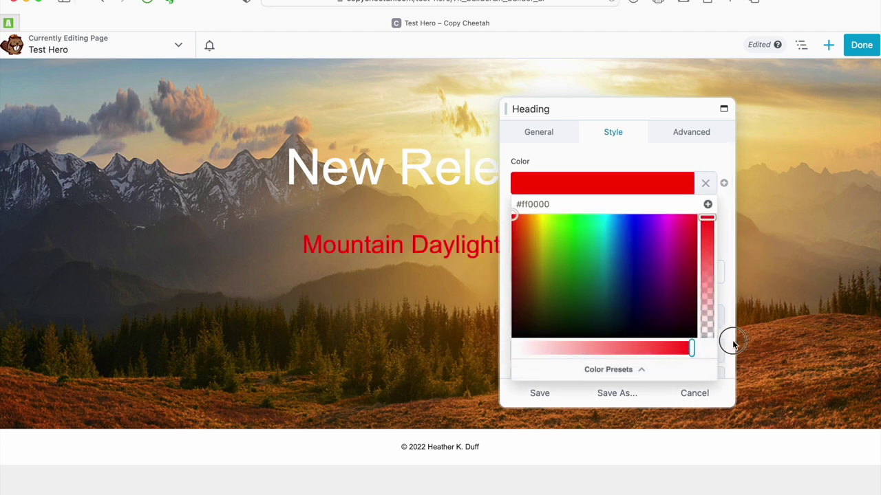
drag(518, 219, 639, 236)
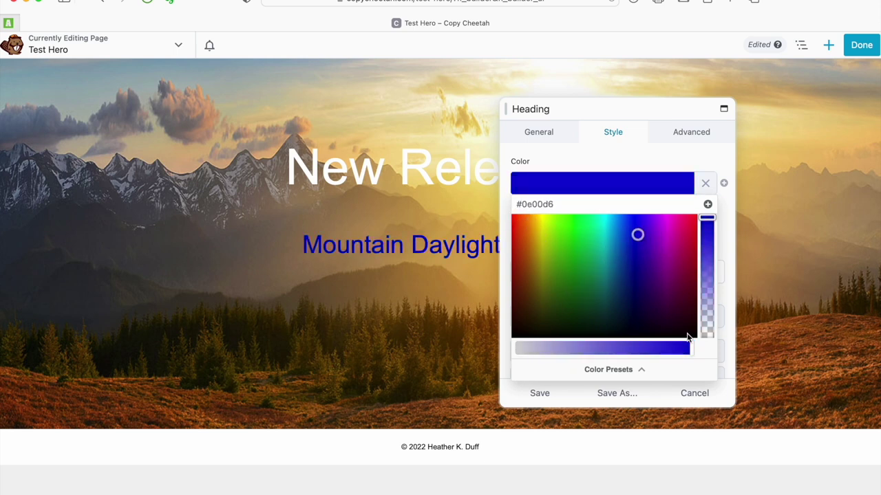
drag(691, 351, 516, 354)
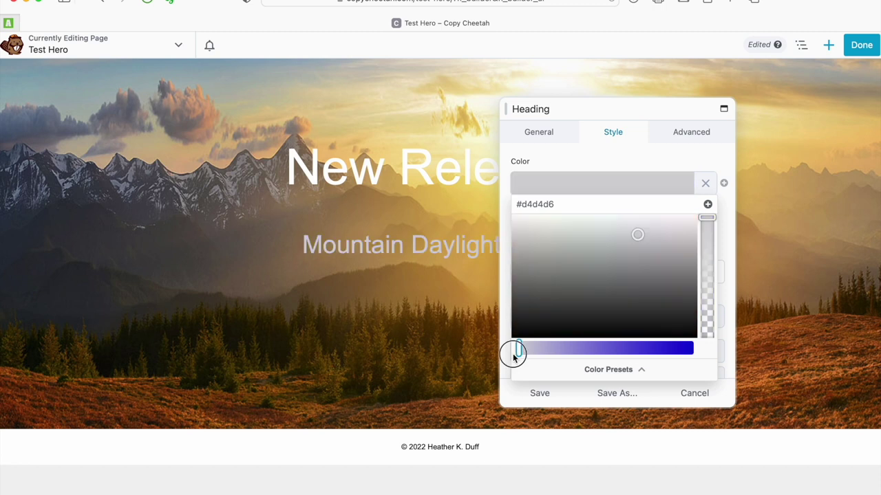
drag(638, 234, 466, 210)
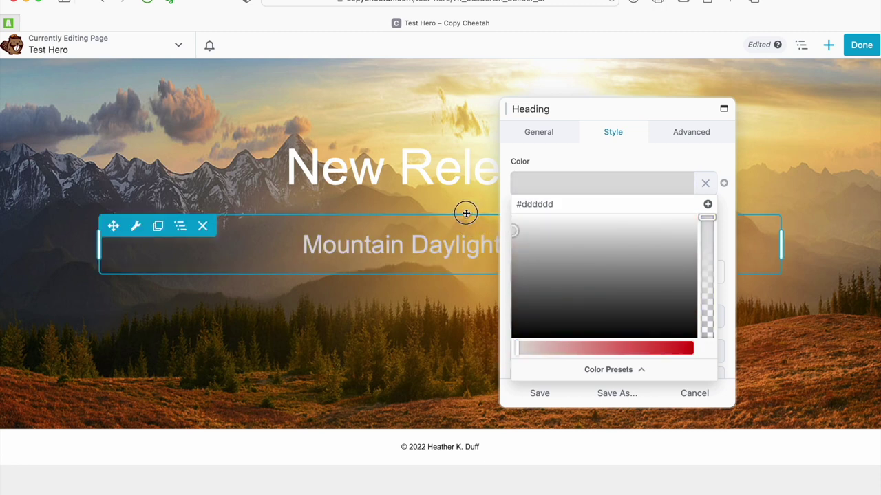
drag(519, 232, 515, 208)
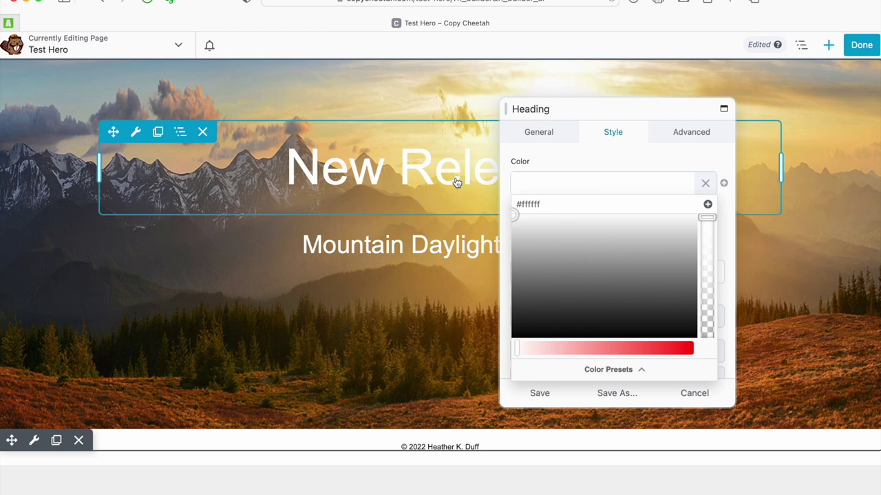
Set the subheading's top margin to 0 and save it.
click(683, 134)
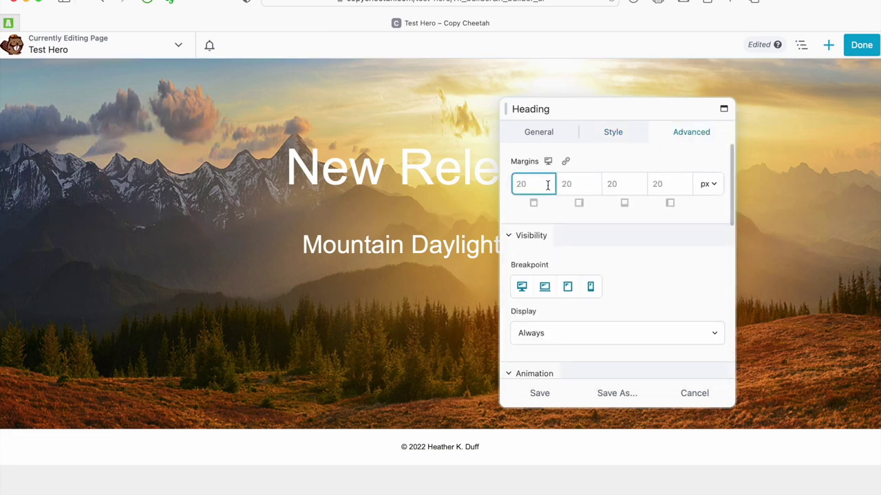
text(0)
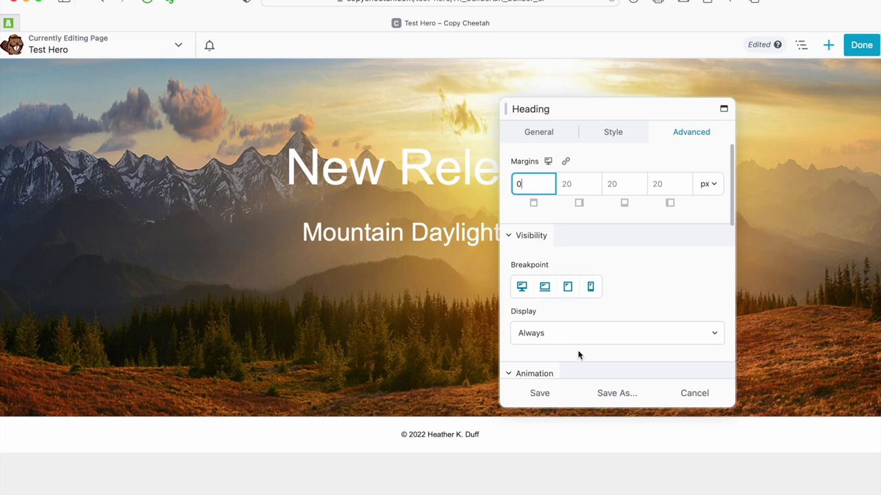
click(535, 396)
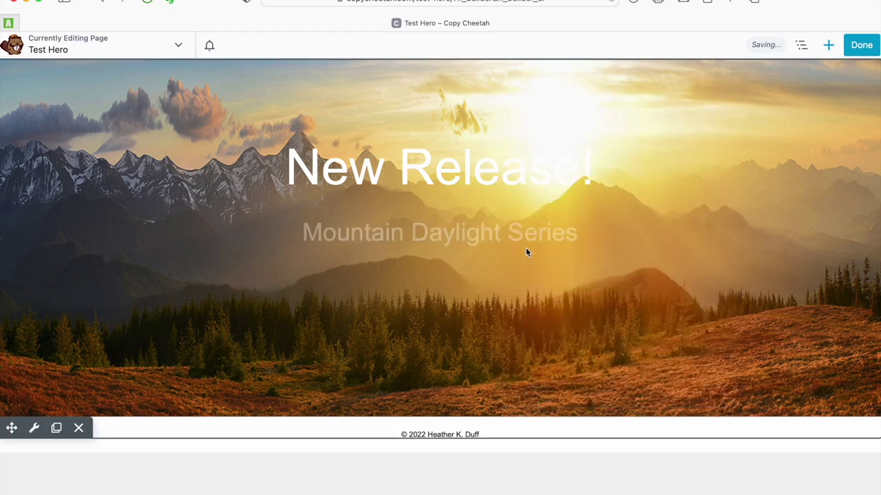
Set the New Release! heading's bottom margin to 5 px and save it.
click(507, 175)
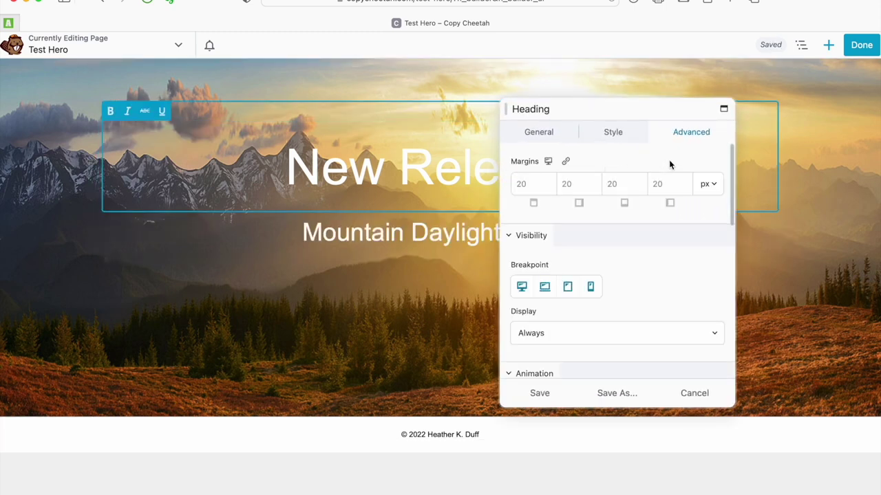
click(622, 185)
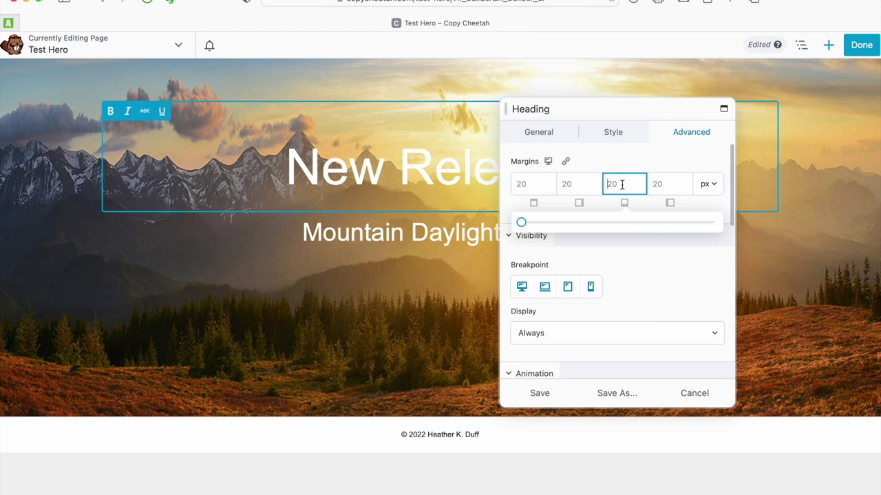
text(5)
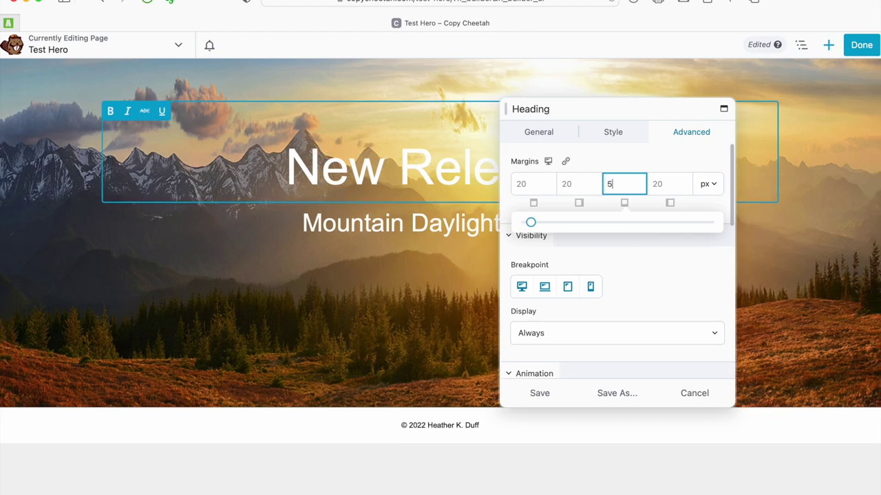
click(554, 393)
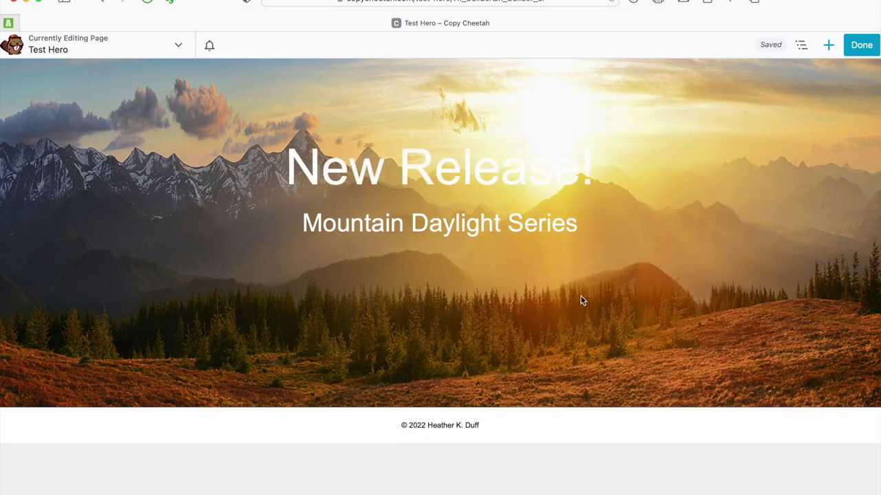
Drag a Button module into the hero row just below the subheading.
click(828, 44)
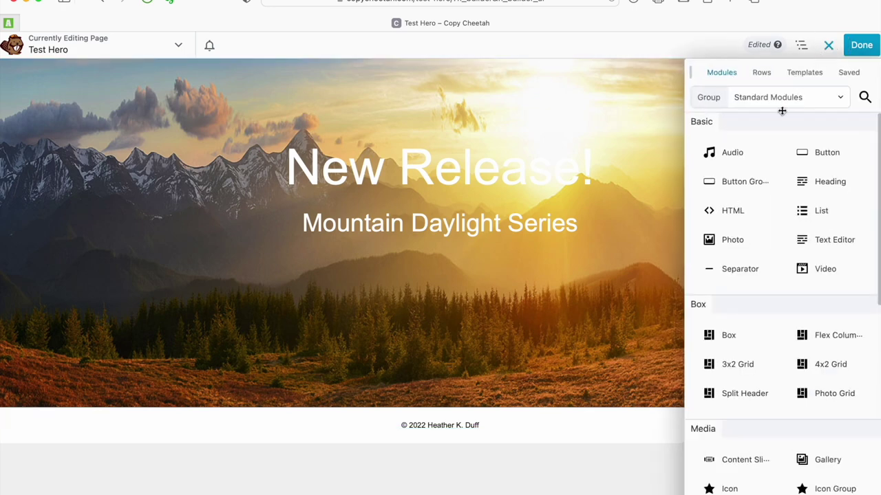
drag(815, 154, 527, 300)
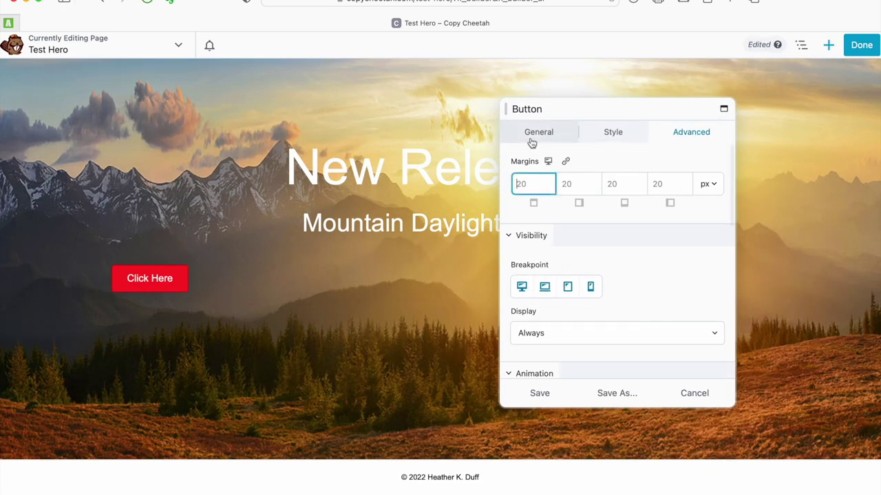
click(532, 135)
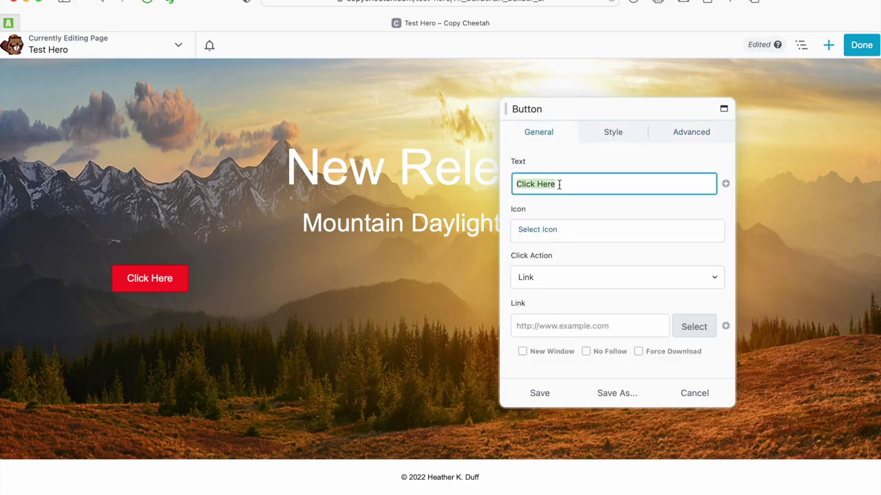
text(Buy)
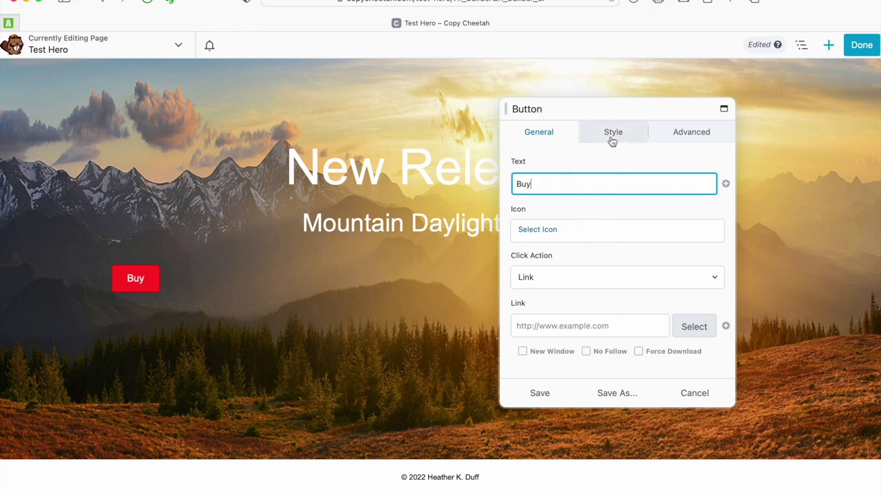
click(550, 327)
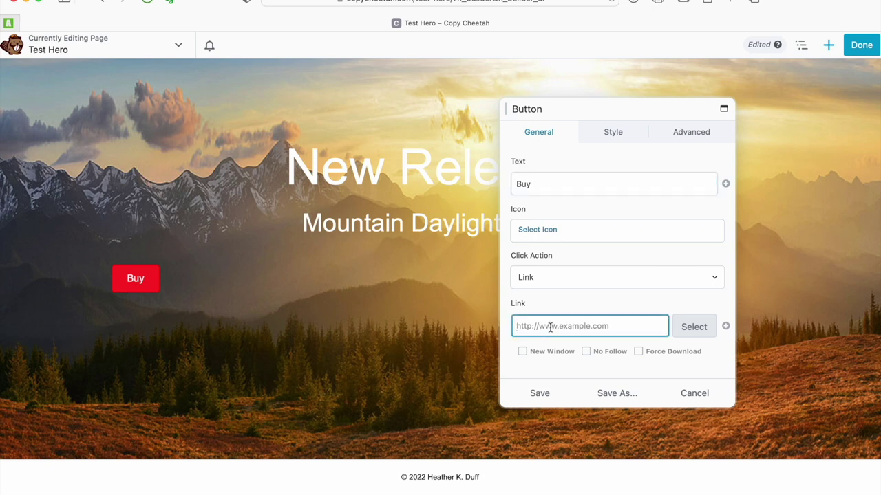
text(https://amazon.com)
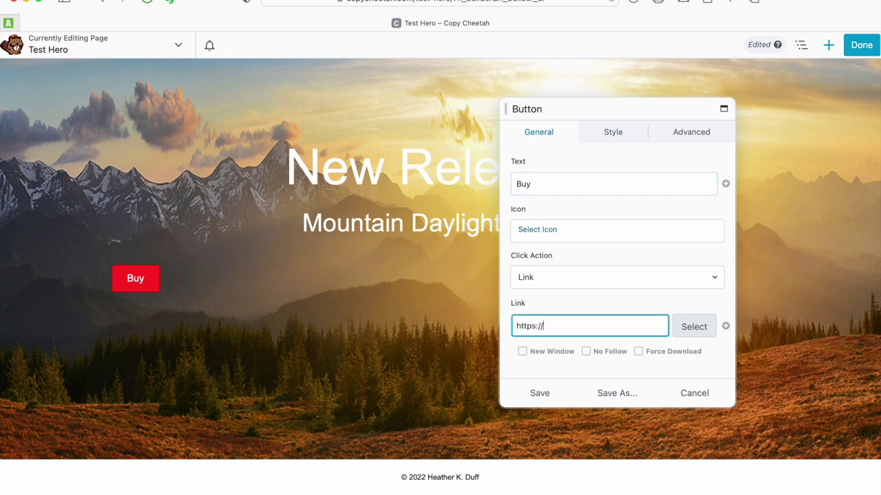
click(694, 327)
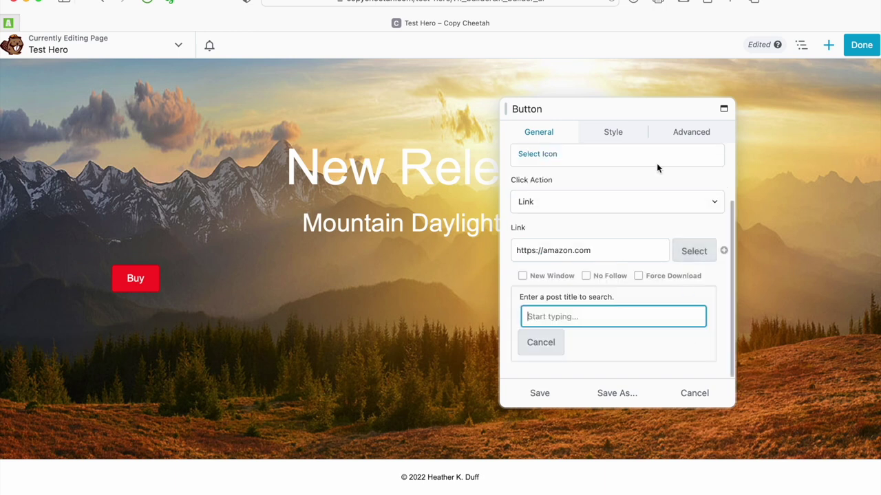
Center the Buy button and give it a gold #d8a600 background.
click(614, 134)
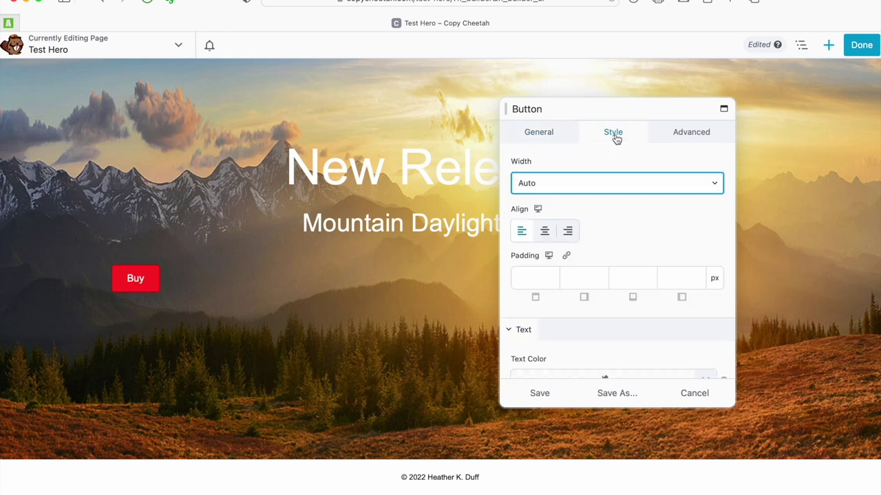
click(545, 232)
scroll(590, 267, down, 5)
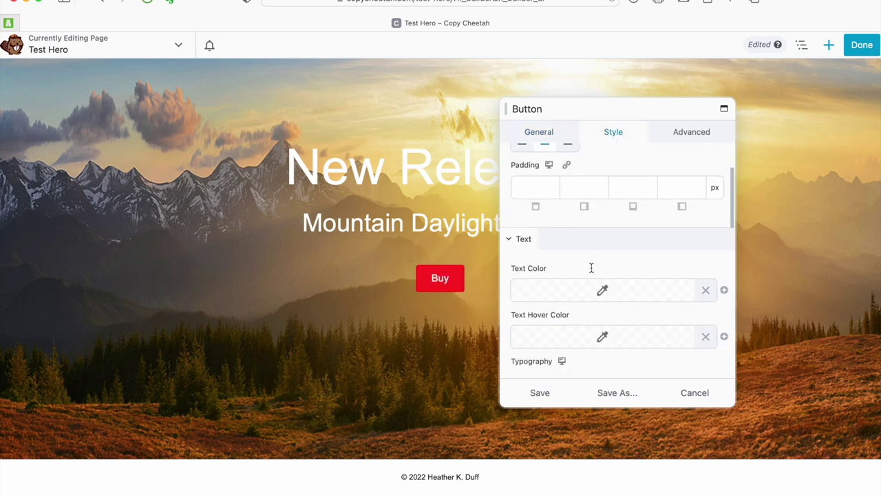
scroll(525, 218, up, 1)
scroll(593, 294, down, 5)
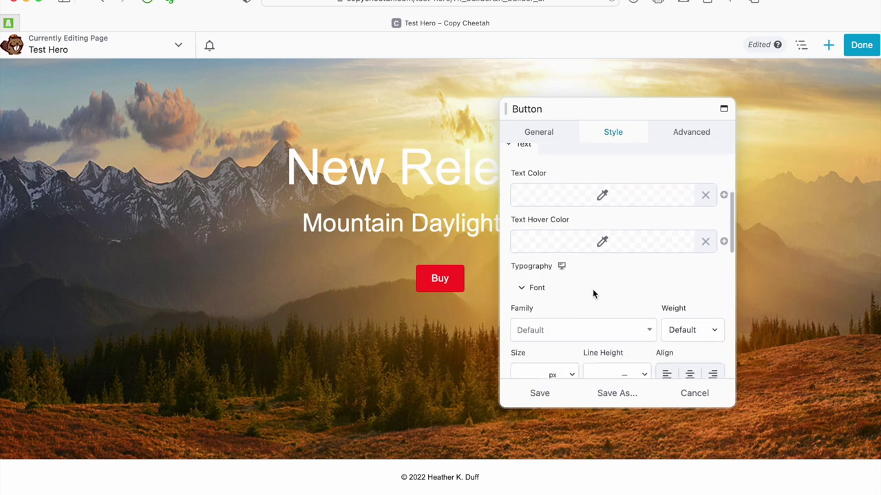
scroll(593, 294, down, 5)
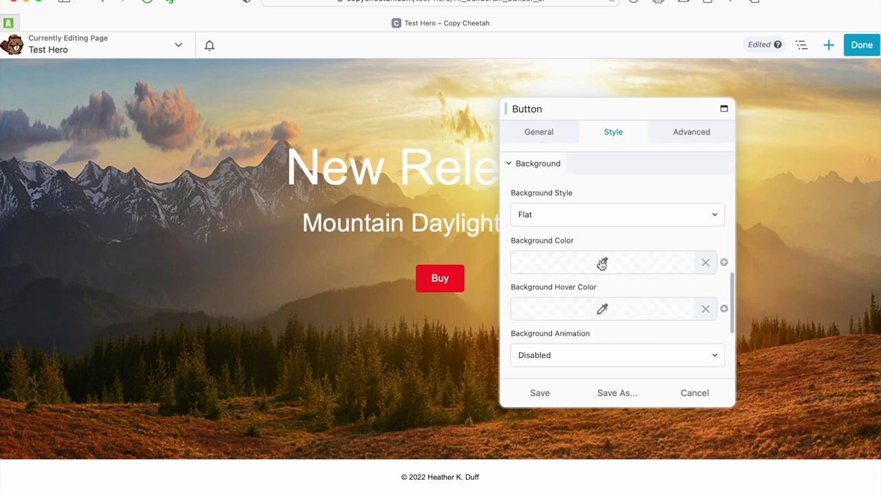
click(602, 262)
mouse_move(523, 312)
mouse_down()
mouse_move(532, 330)
mouse_move(541, 316)
mouse_move(537, 327)
mouse_move(528, 313)
mouse_move(543, 310)
mouse_move(536, 315)
mouse_up()
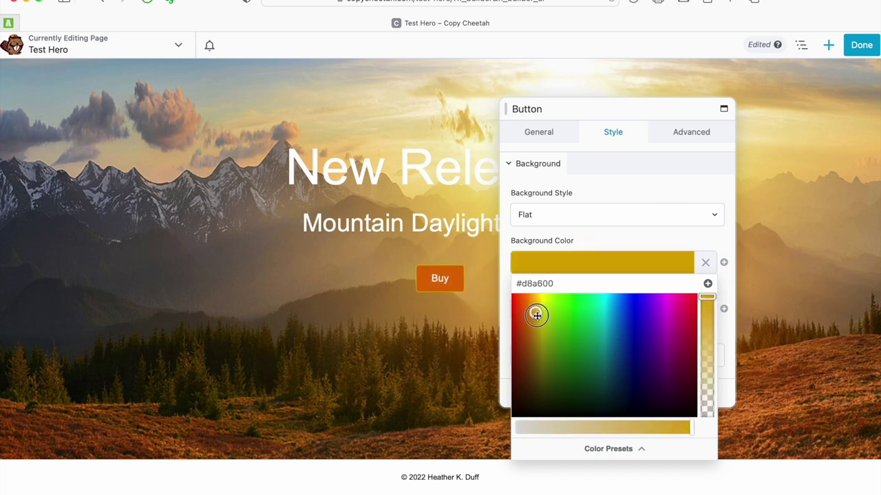
Set an olive-gold background hover colour for the button and save its style.
click(622, 190)
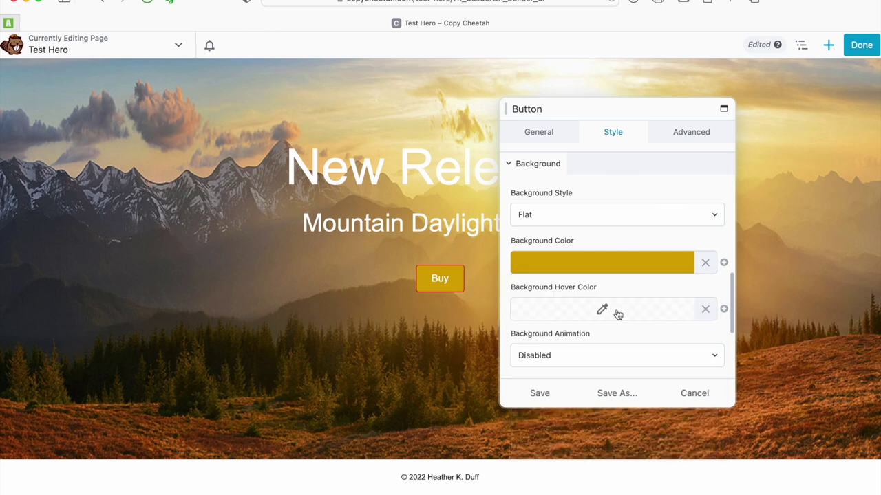
click(612, 313)
drag(516, 344, 537, 377)
click(649, 203)
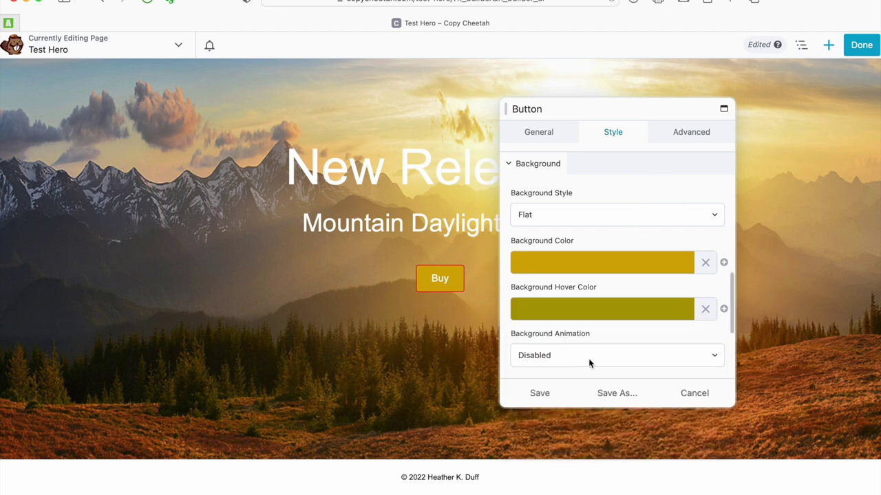
click(547, 394)
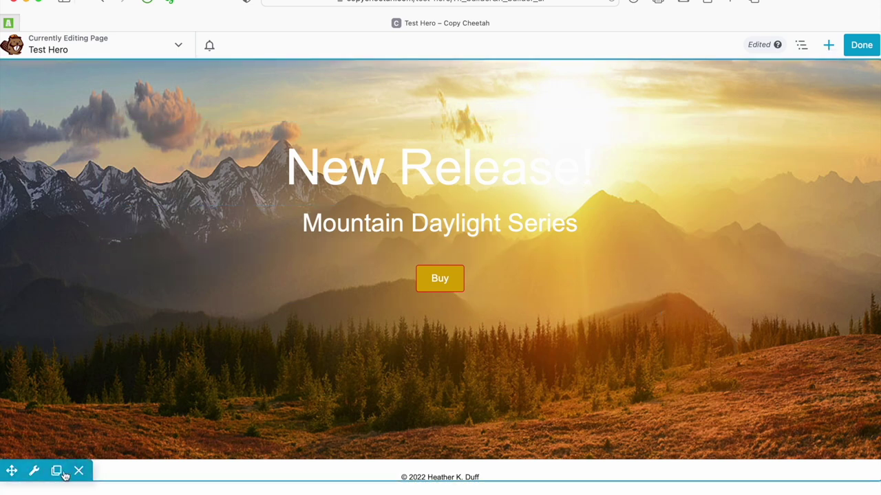
Set the hero row's padding to 300 px top and 100 px bottom, and save.
click(33, 470)
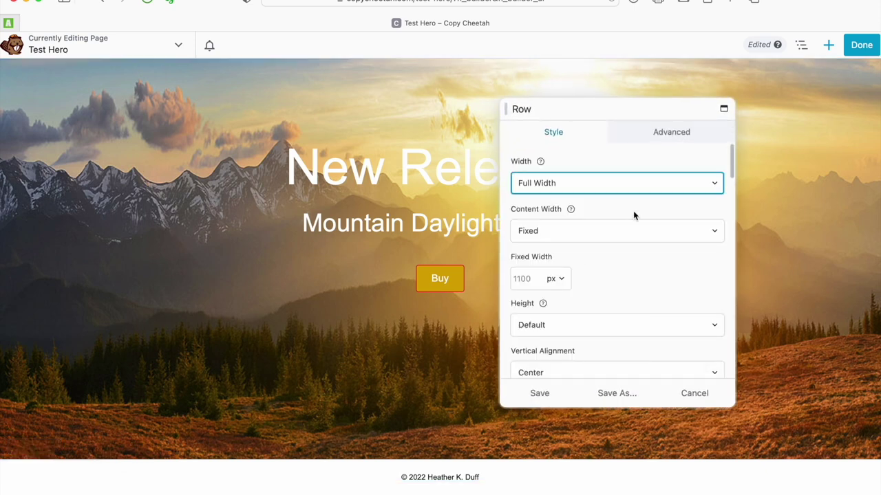
scroll(622, 259, down, 4)
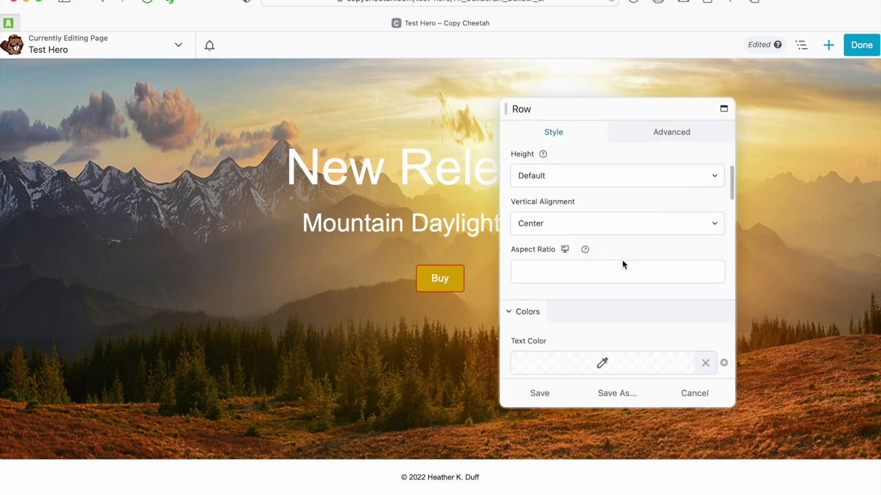
click(675, 136)
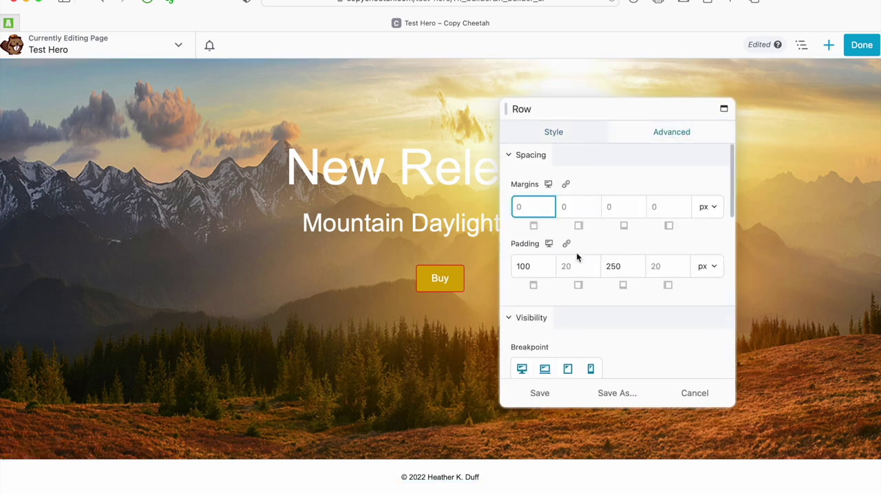
click(536, 266)
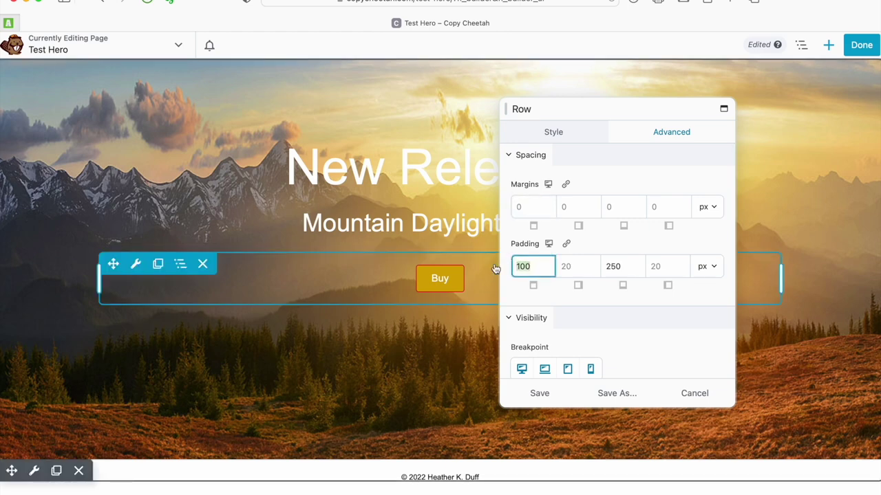
text(300)
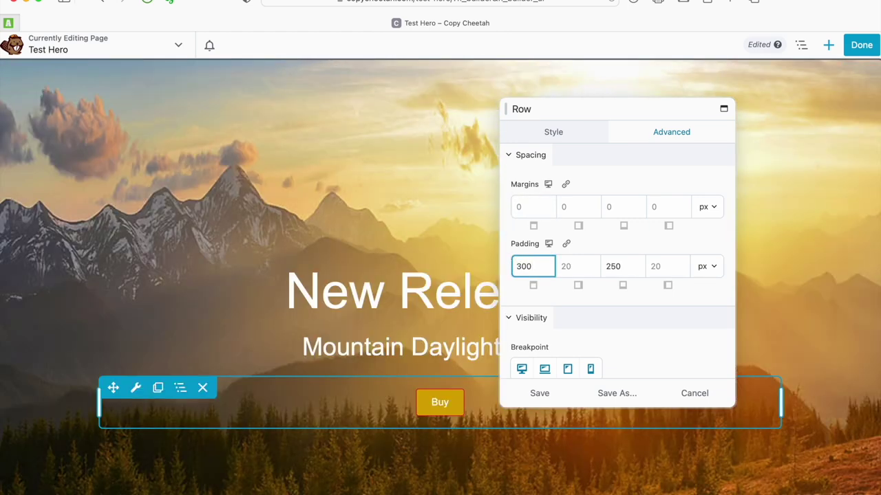
click(628, 270)
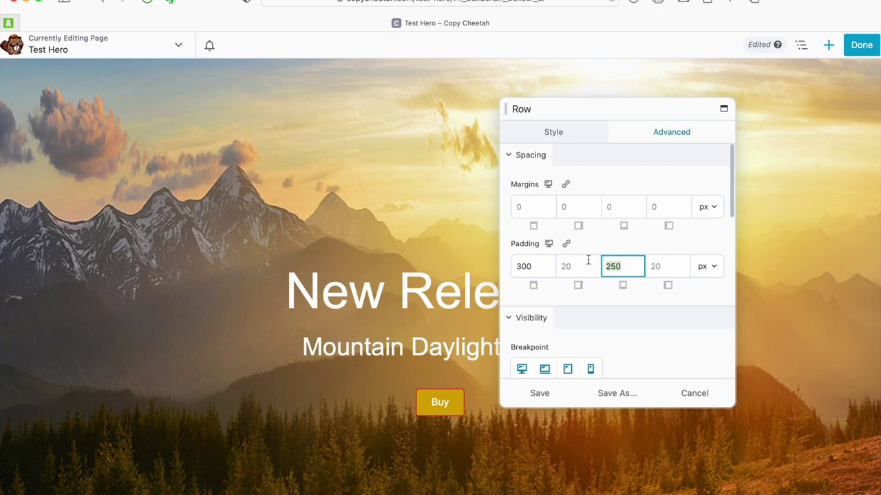
text(0)
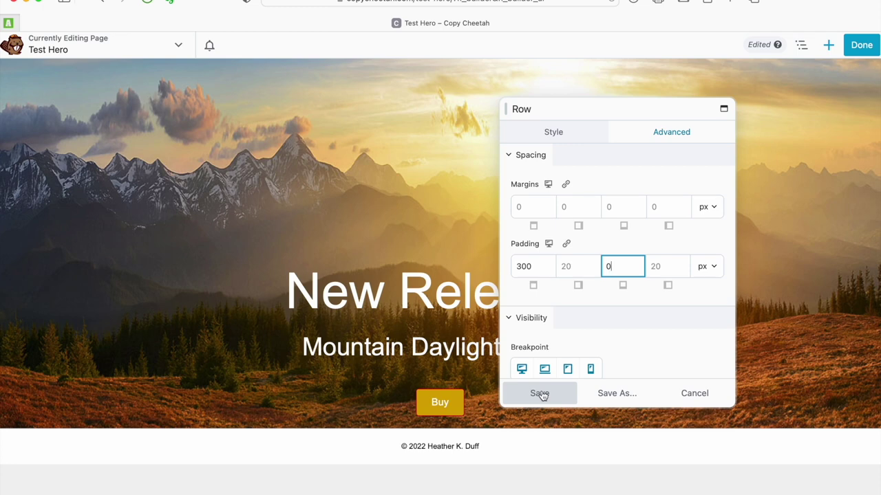
key(Left)
text(1)
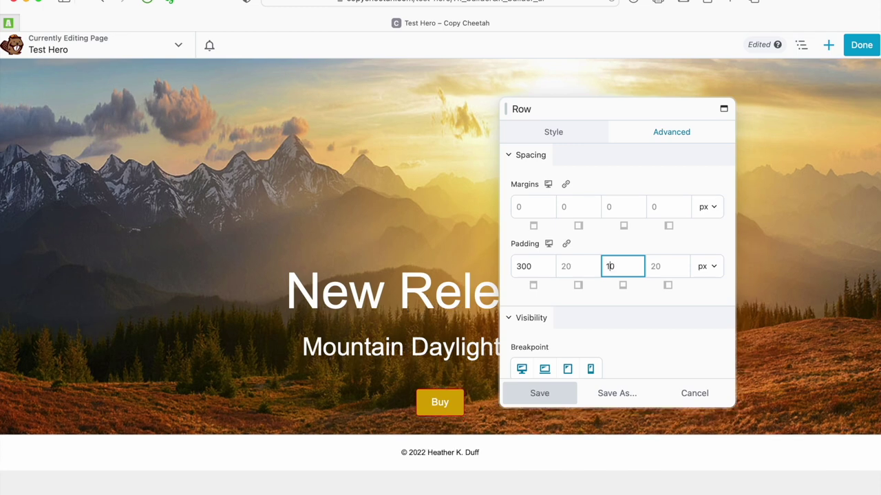
text(0)
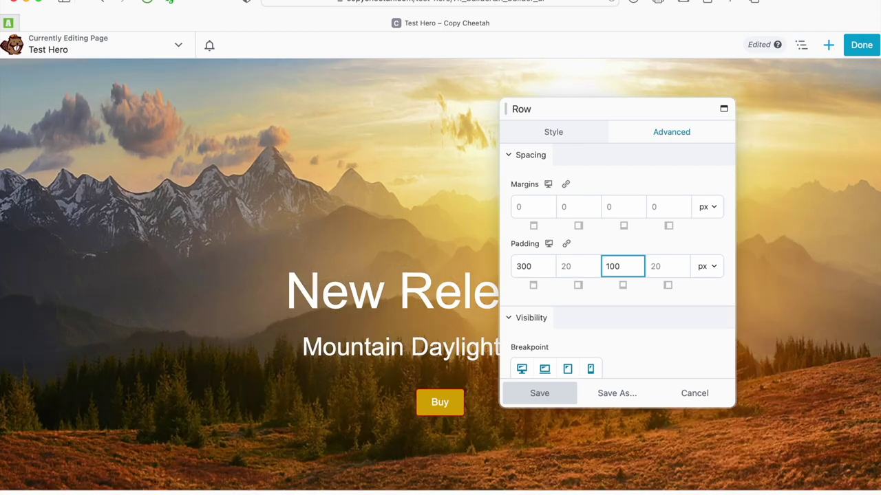
click(543, 395)
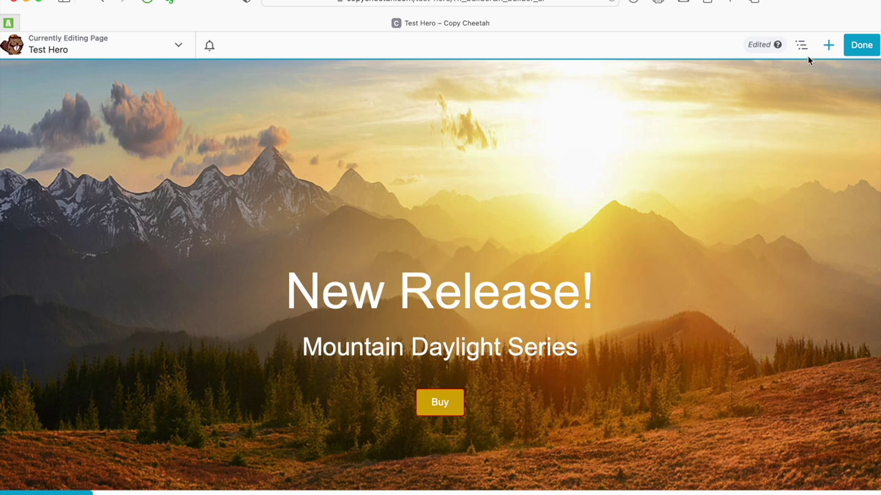
mouse_move(252, 282)
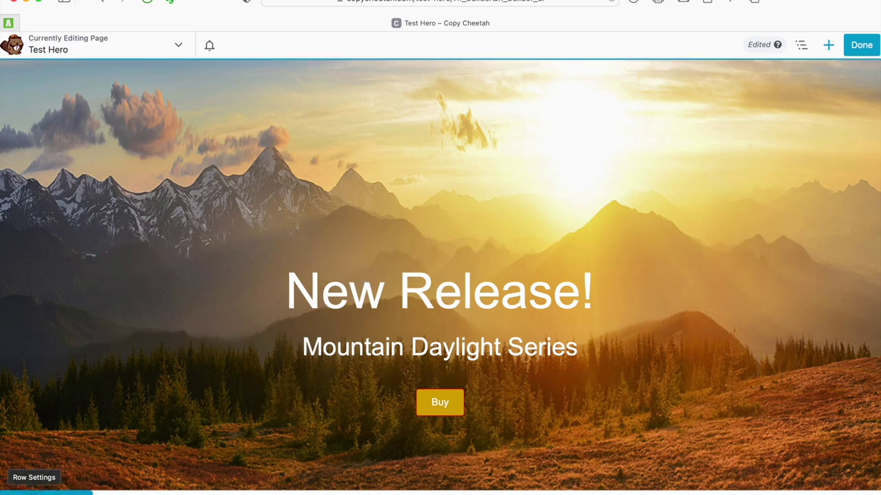
click(31, 492)
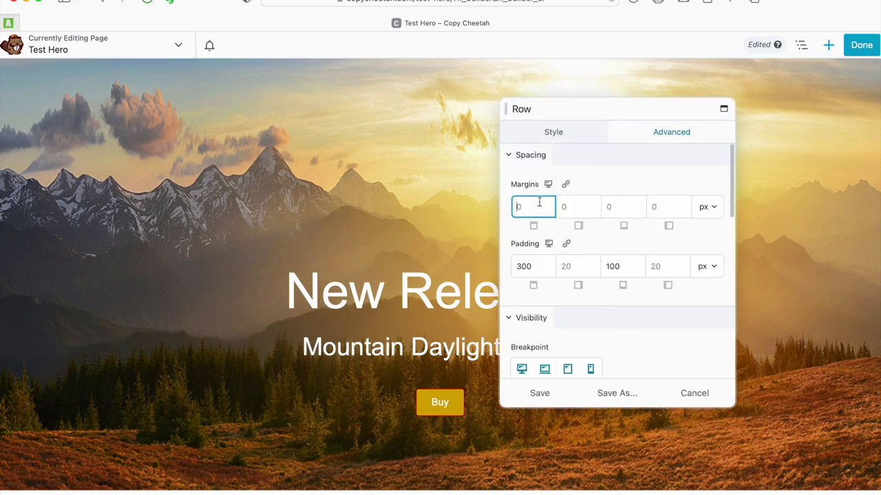
Set the hero row's background photo position to Left Top.
click(554, 135)
scroll(596, 314, down, 4)
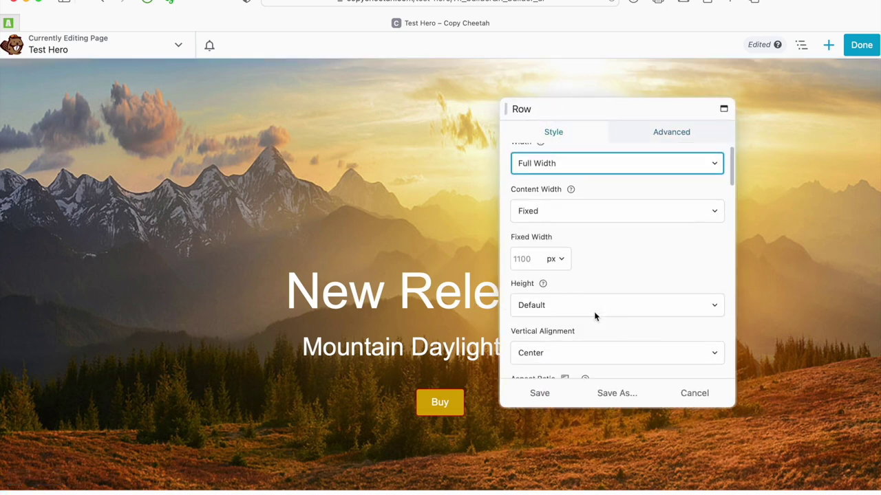
scroll(595, 316, down, 8)
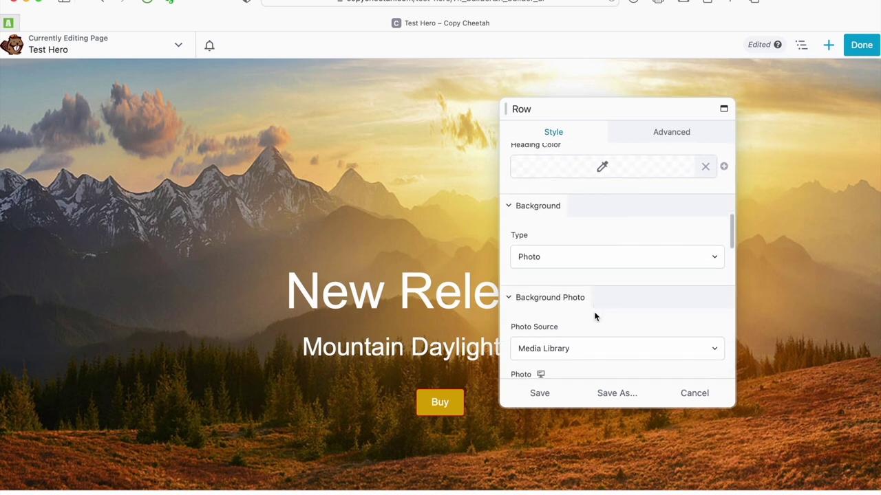
scroll(595, 316, down, 6)
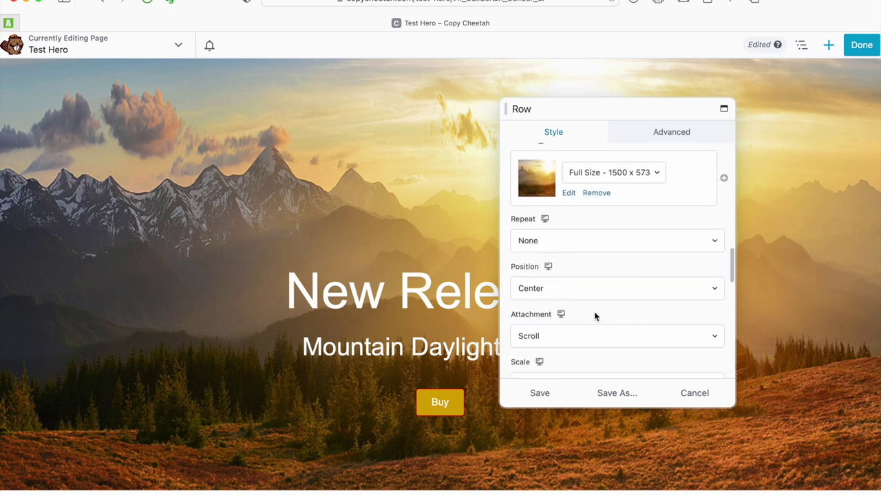
click(712, 255)
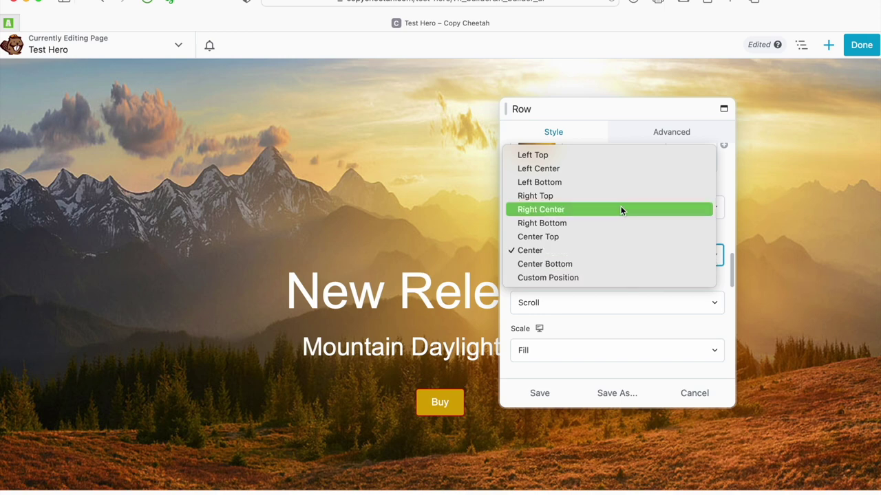
click(547, 156)
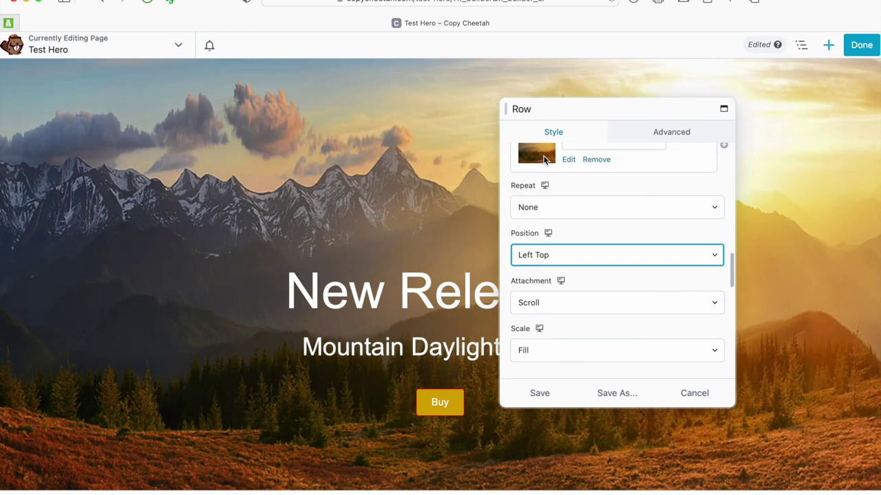
drag(594, 112, 677, 120)
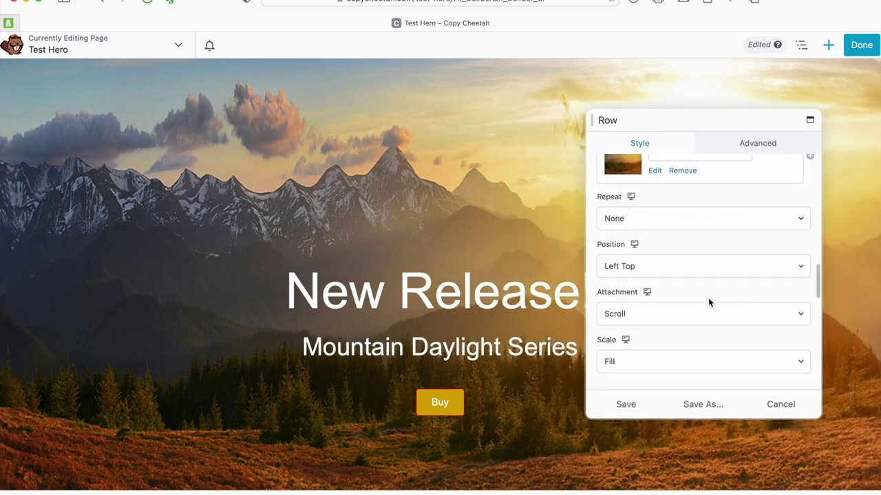
Finish editing and publish the Test Hero page.
scroll(702, 269, up, 2)
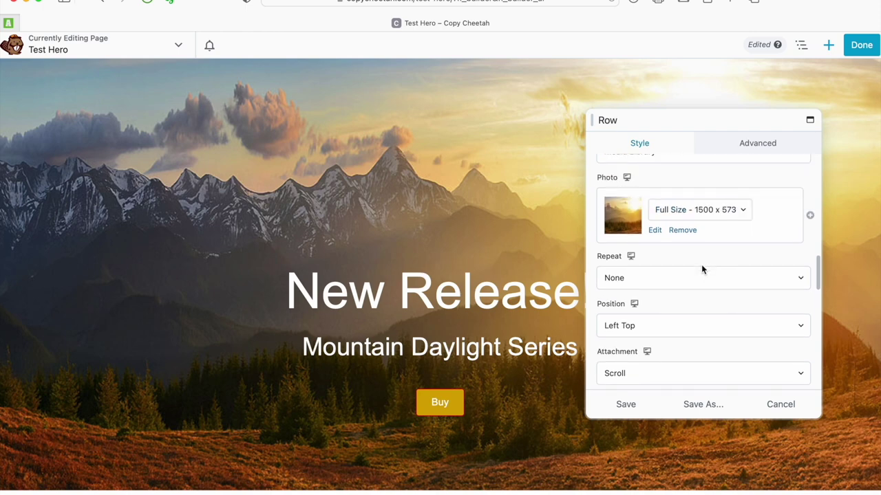
click(862, 44)
click(816, 41)
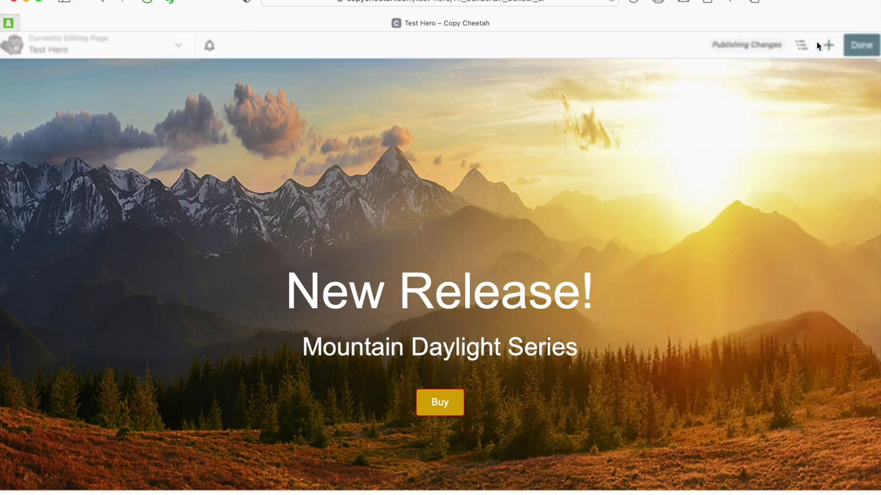